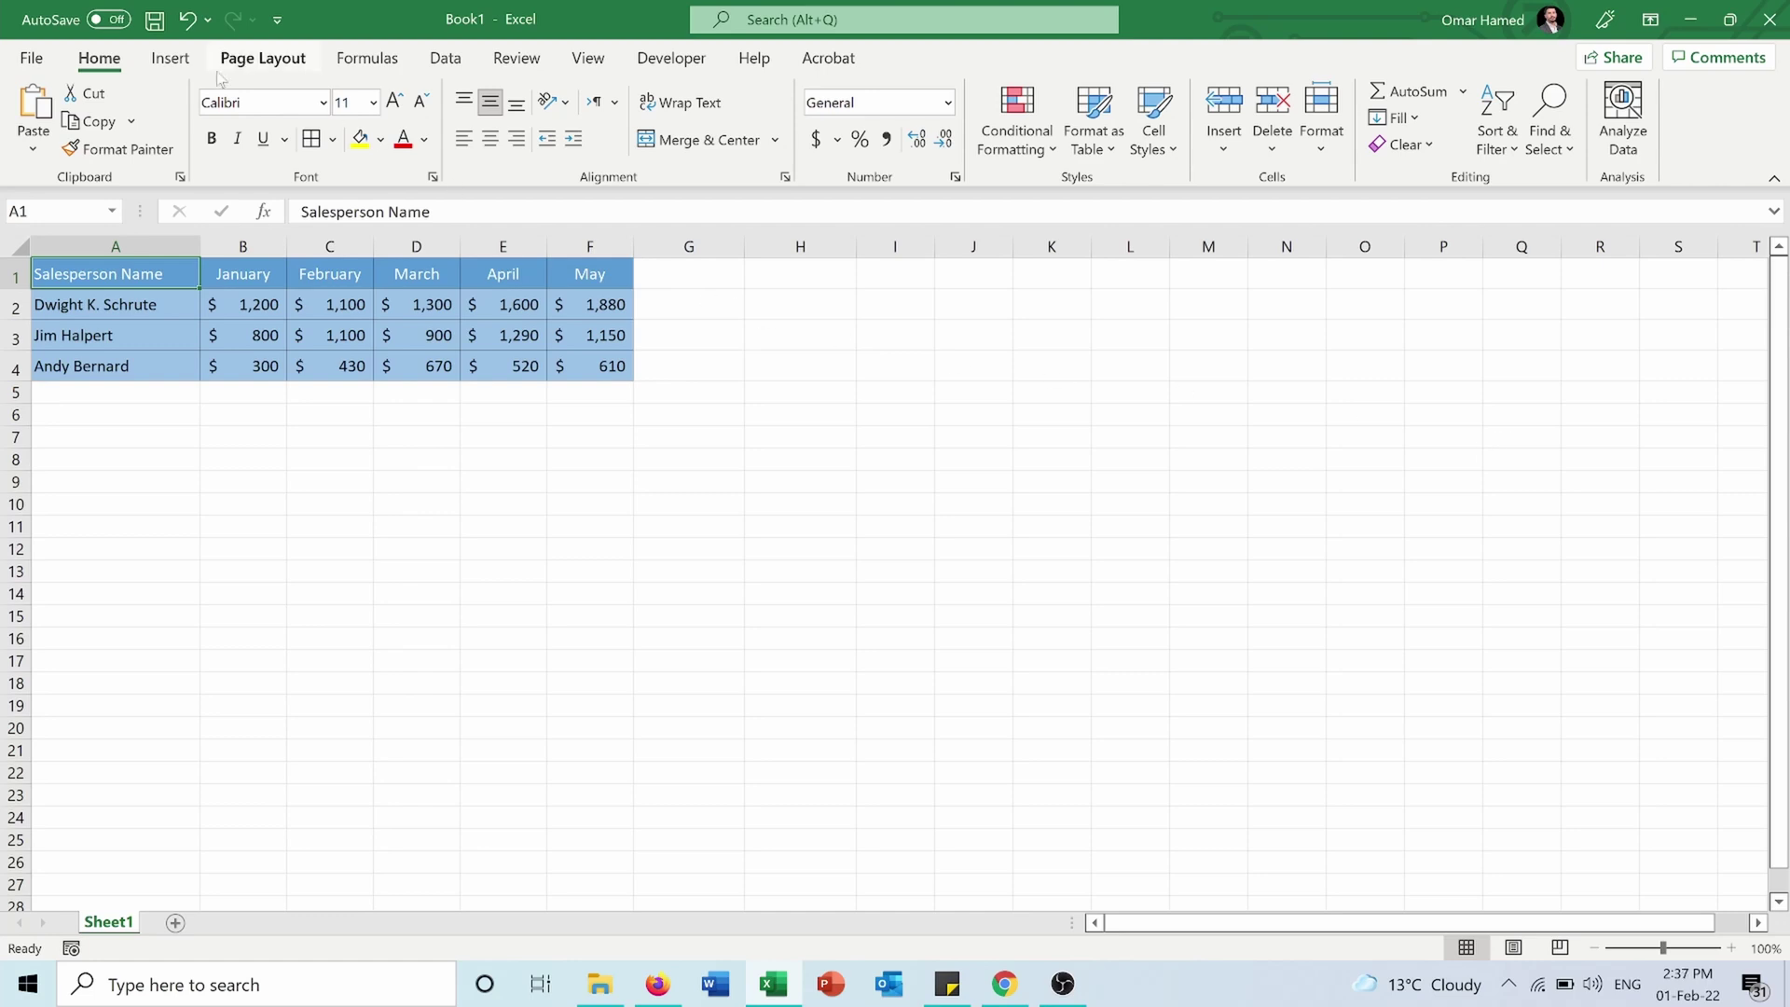
Set up a line sparkline in G2 with data range B2:F2, the first salesperson's January–May sales
left_click(171, 59)
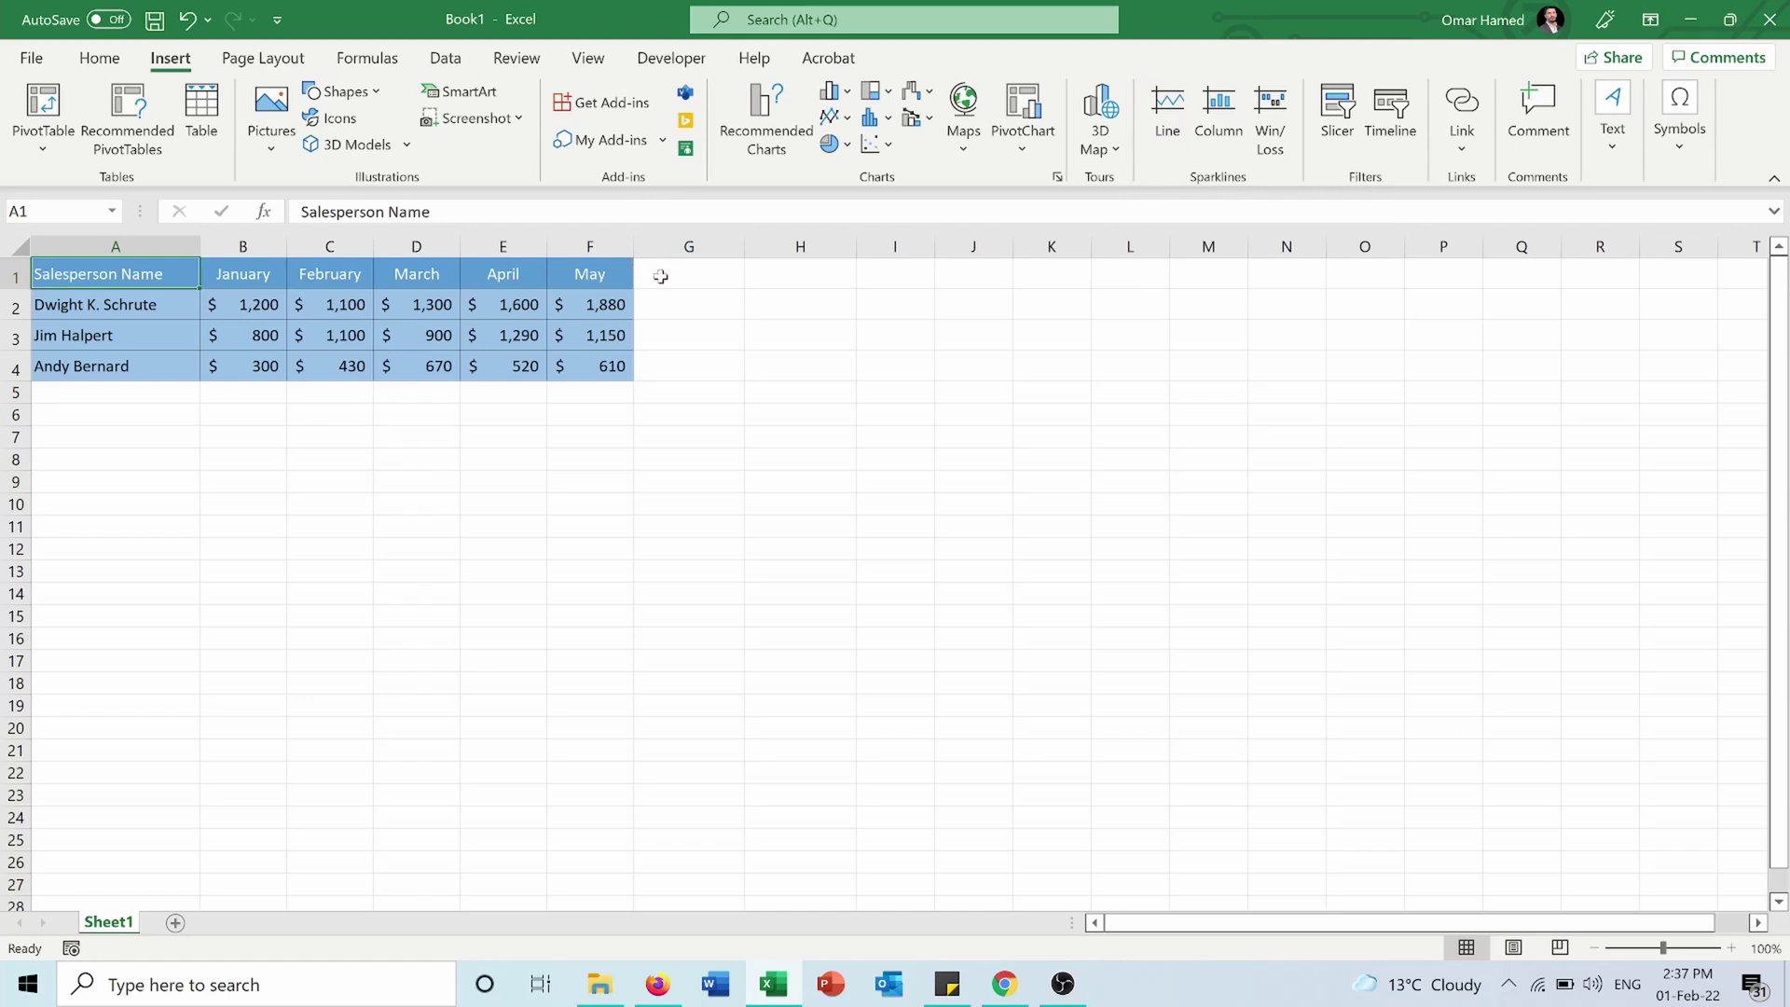
left_click(667, 308)
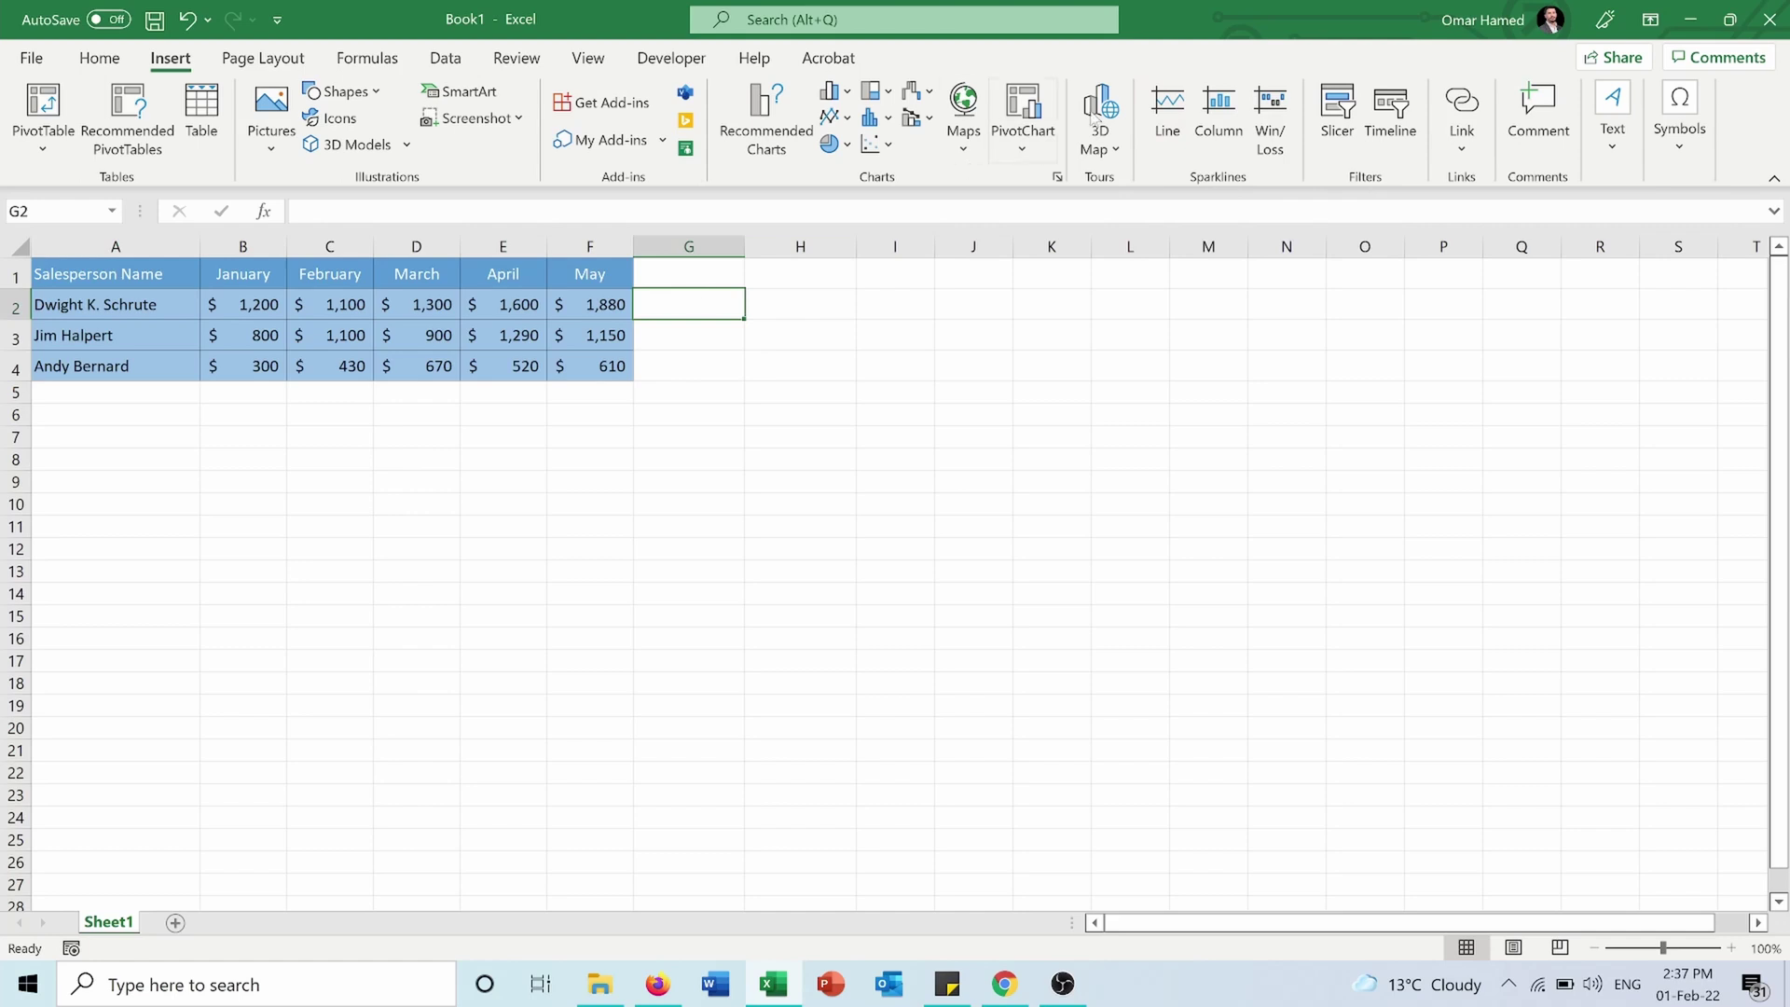
left_click(1164, 110)
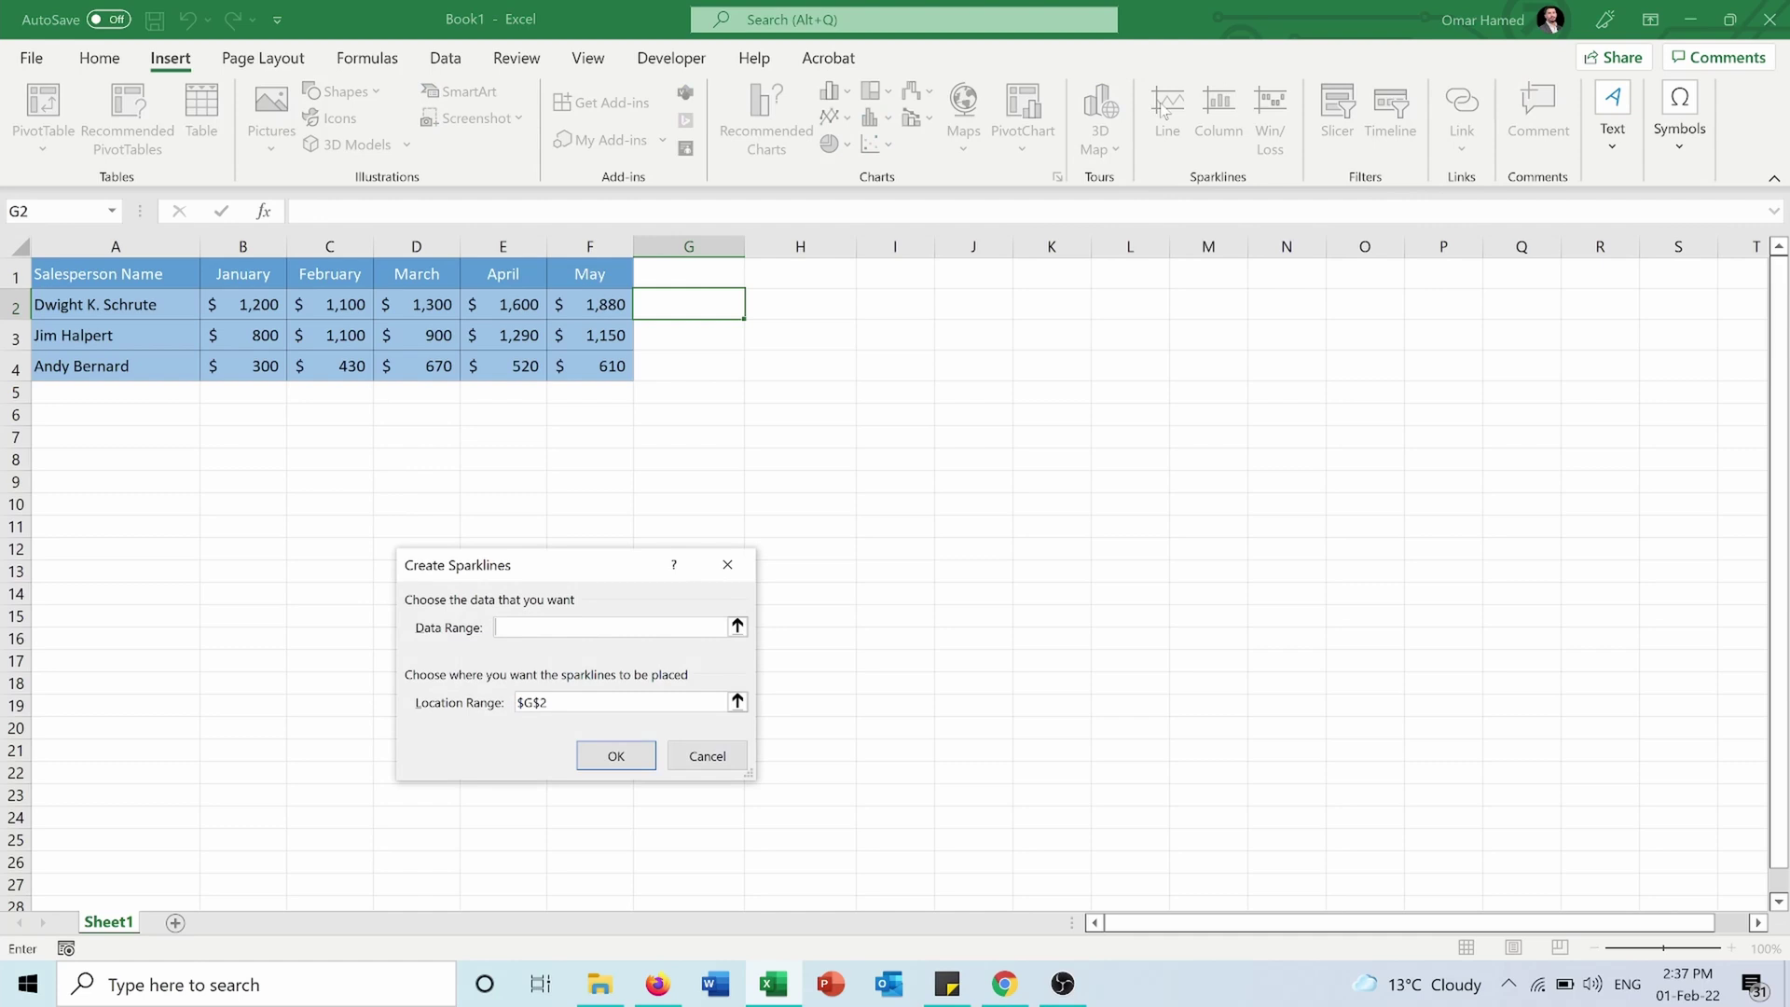
left_click(737, 625)
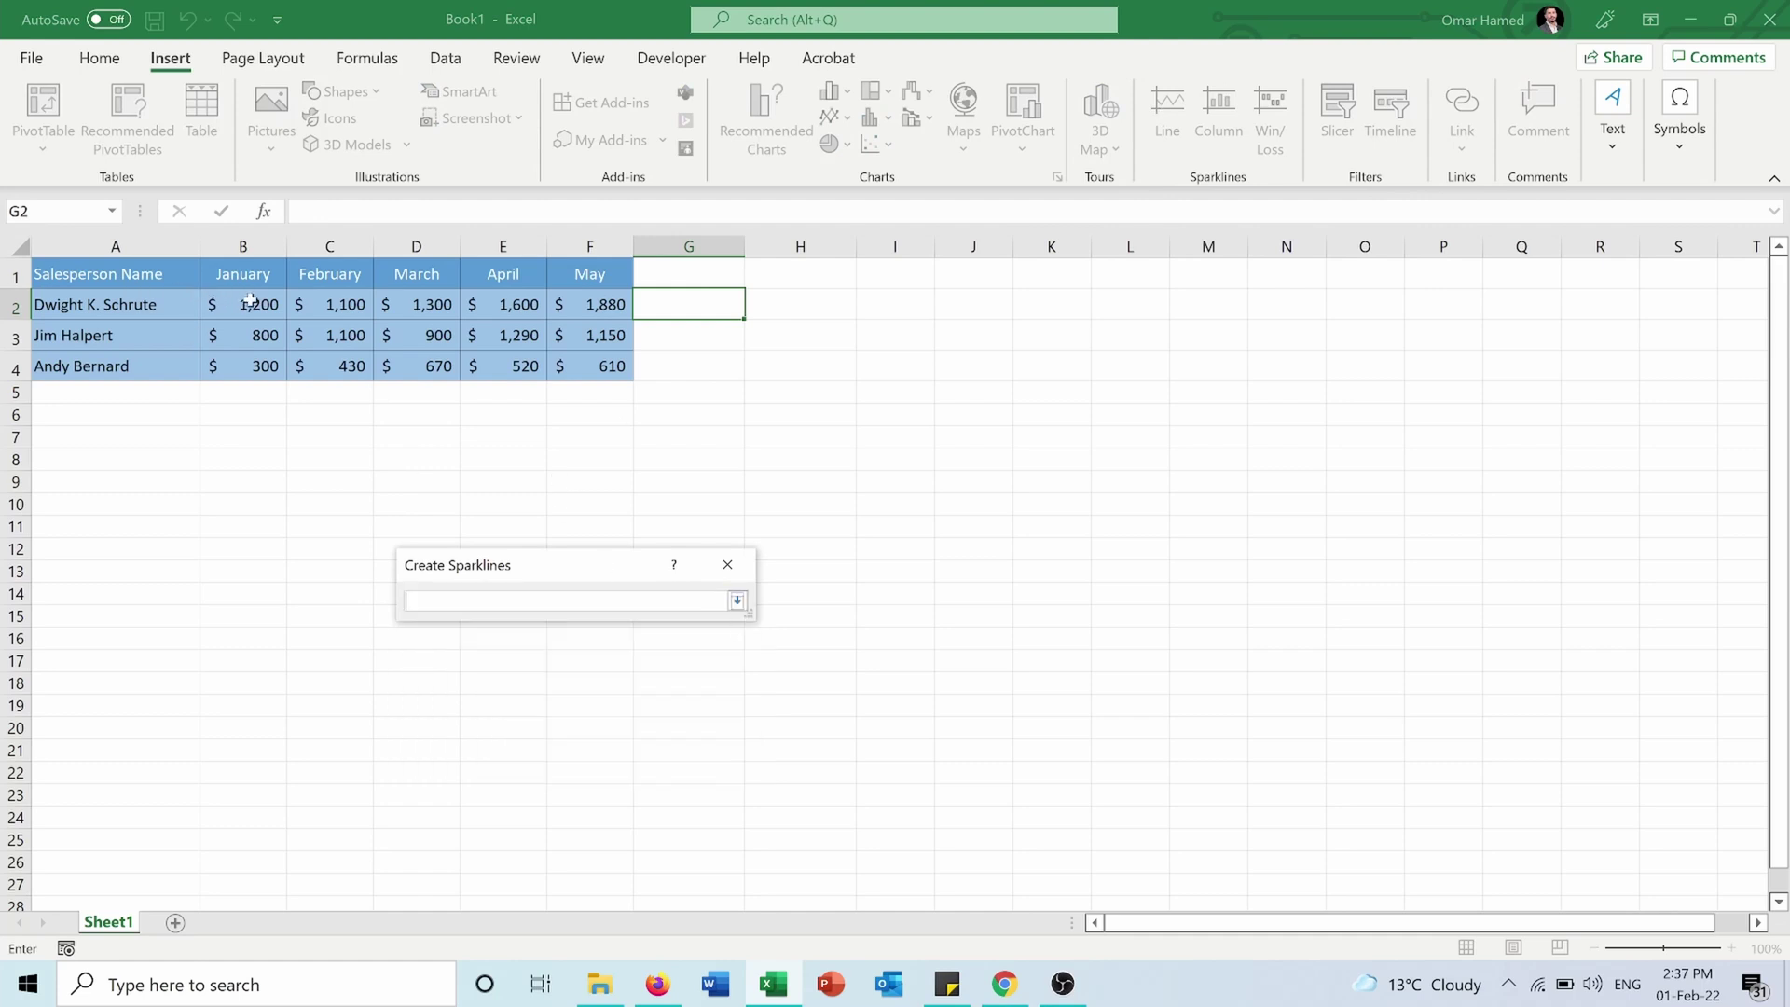
left_click_drag(250, 300, 585, 304)
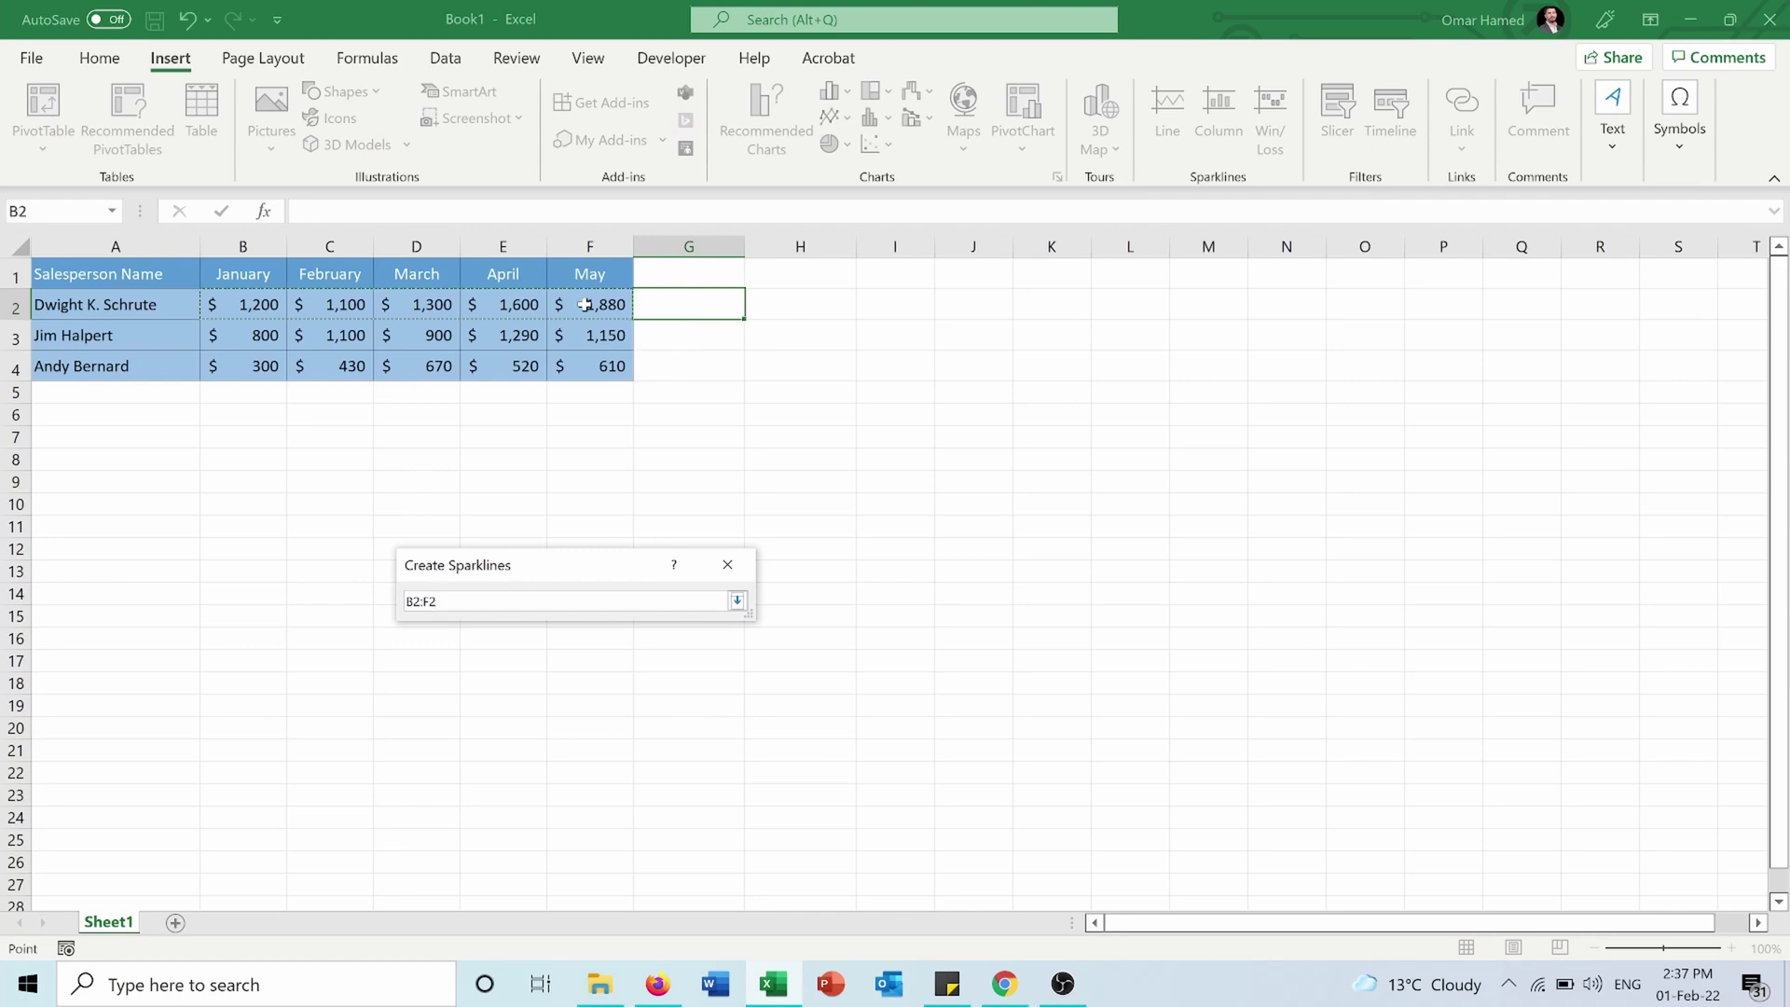
key("Return")
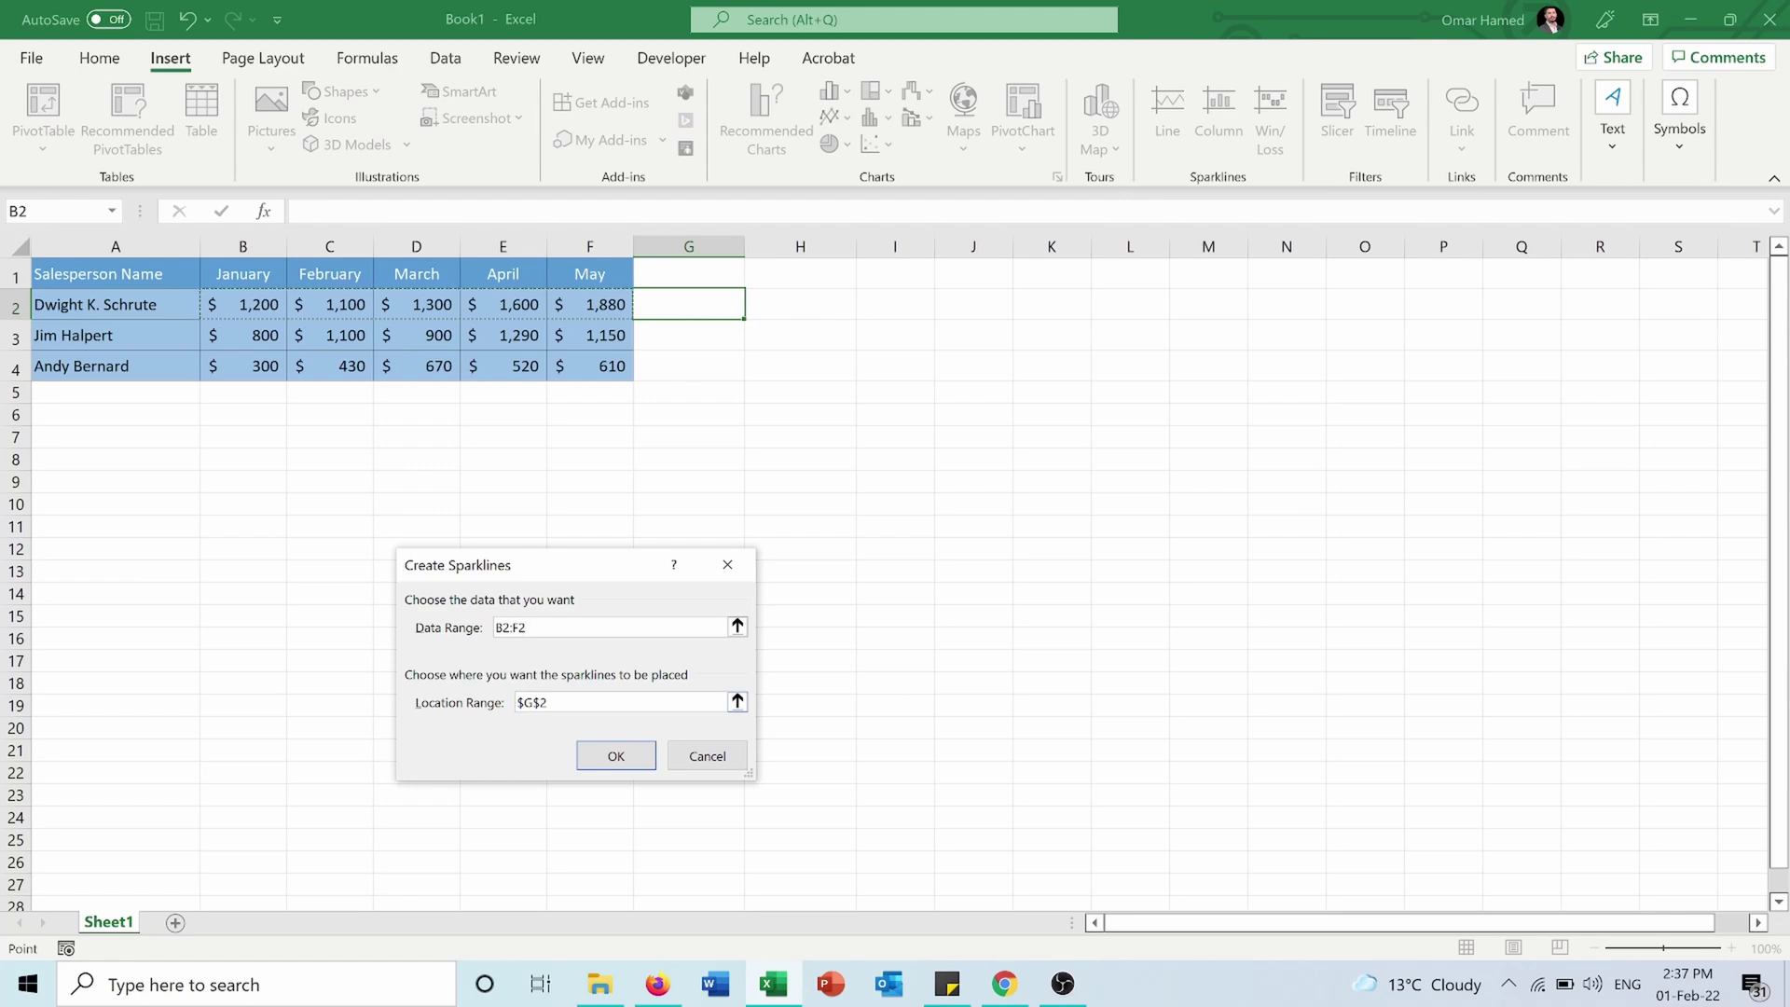
Create the G2 line sparkline and fill it down so G3 and G4 get their own trend lines
left_click(630, 762)
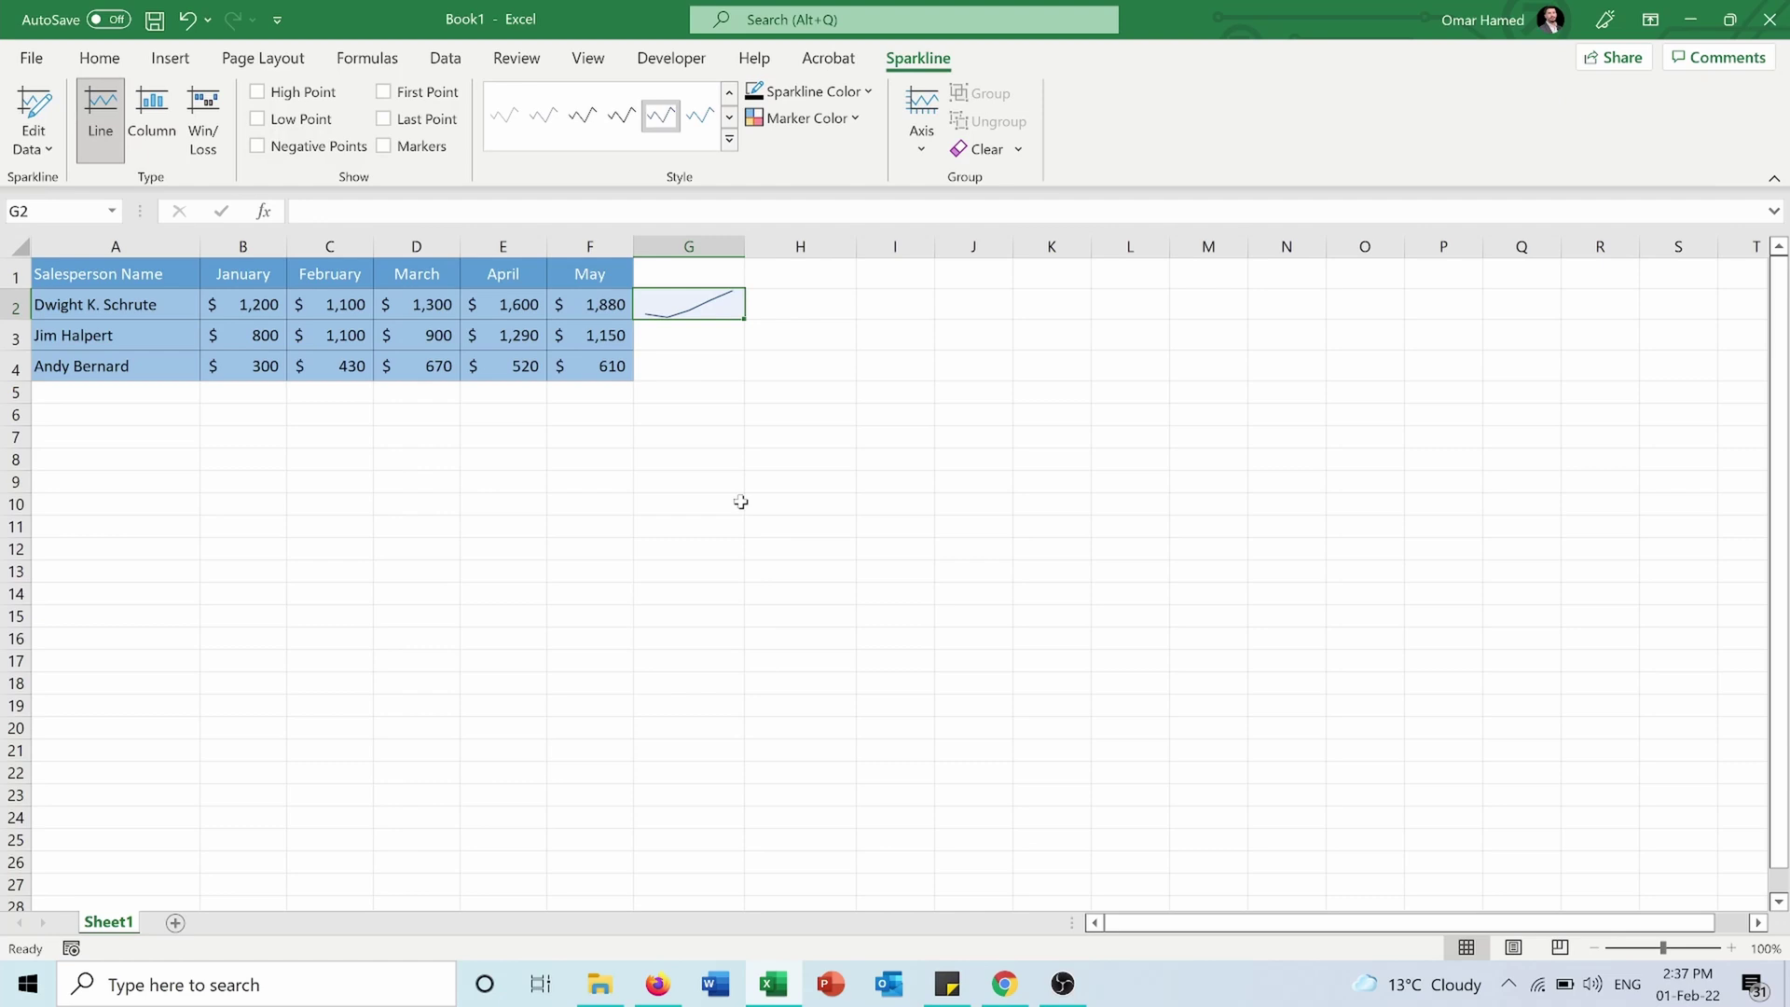
left_click(667, 420)
left_click(675, 308)
left_click_drag(747, 317, 744, 371)
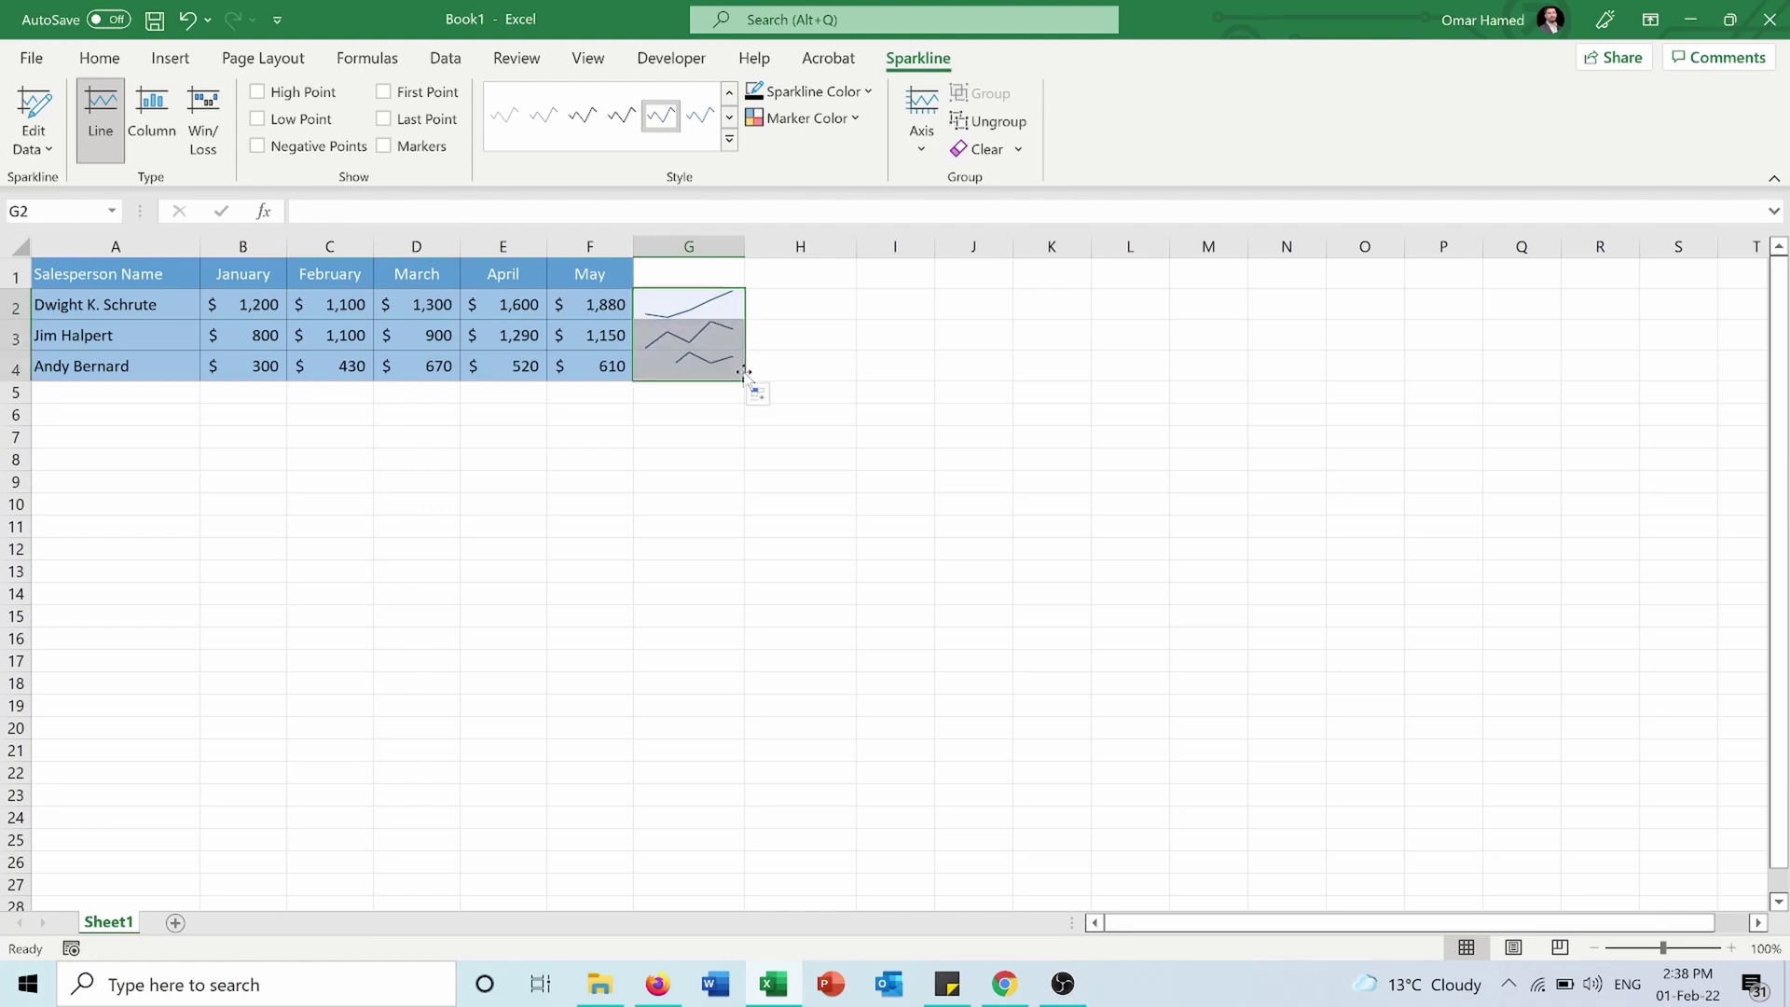
left_click(579, 398)
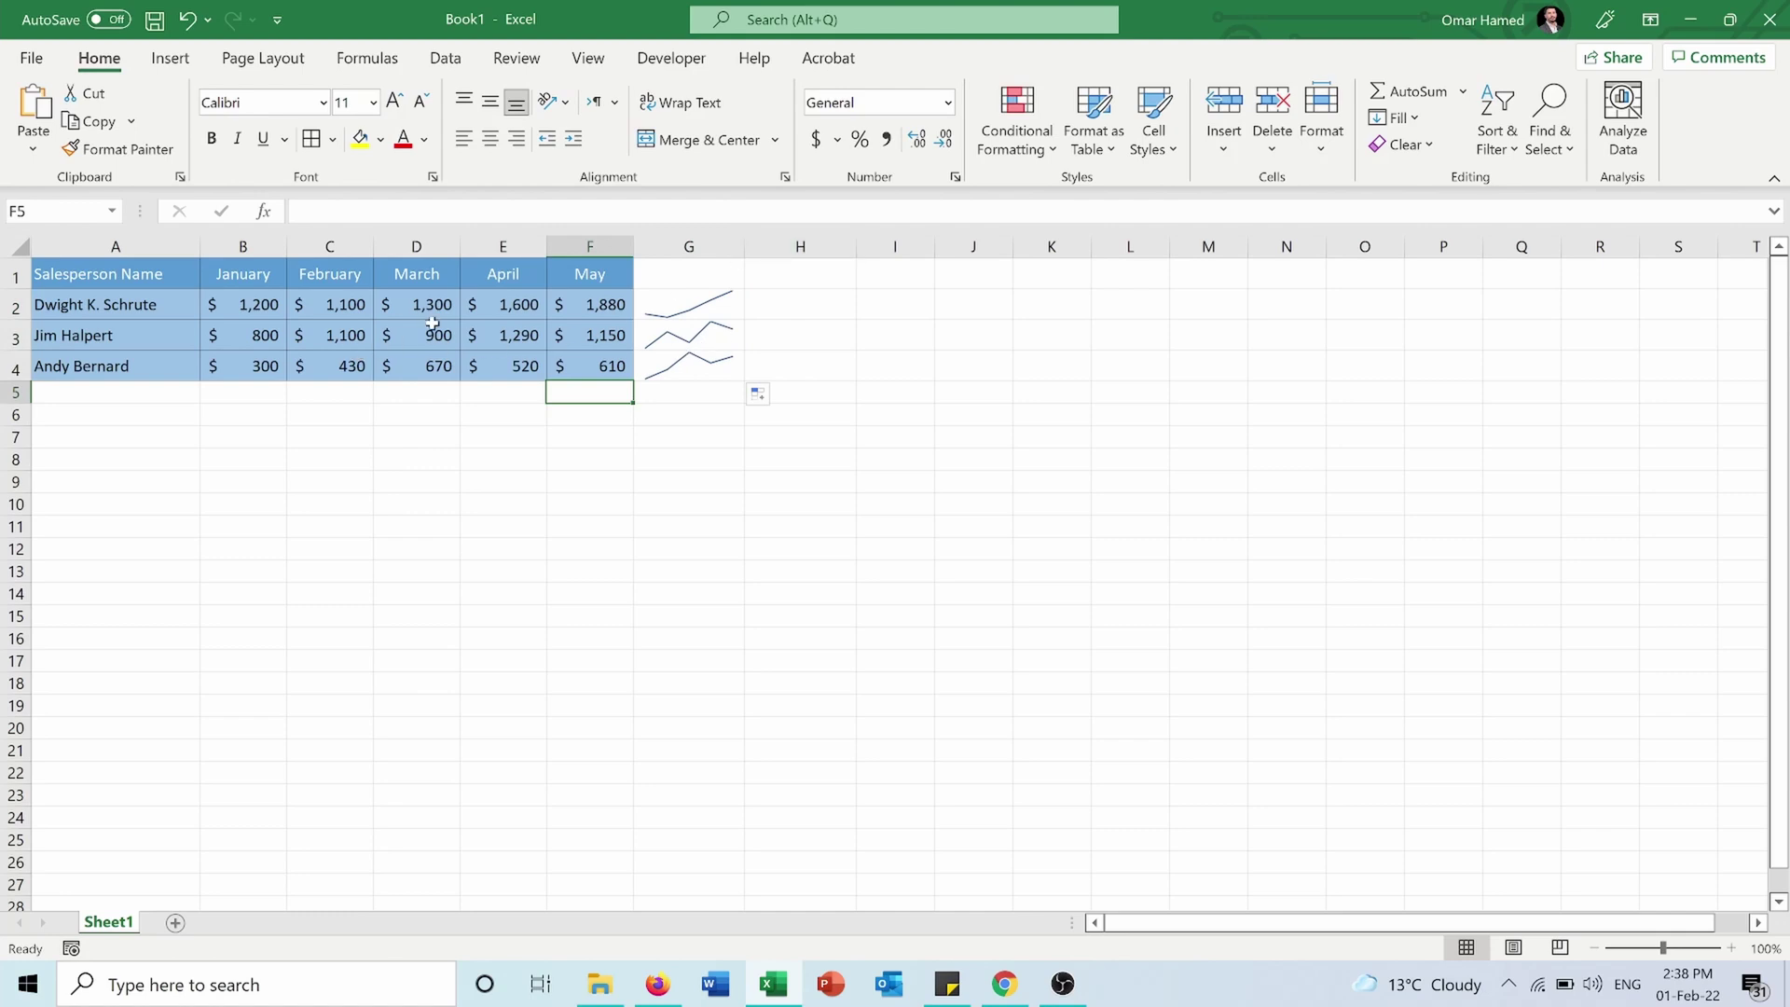
left_click(691, 312)
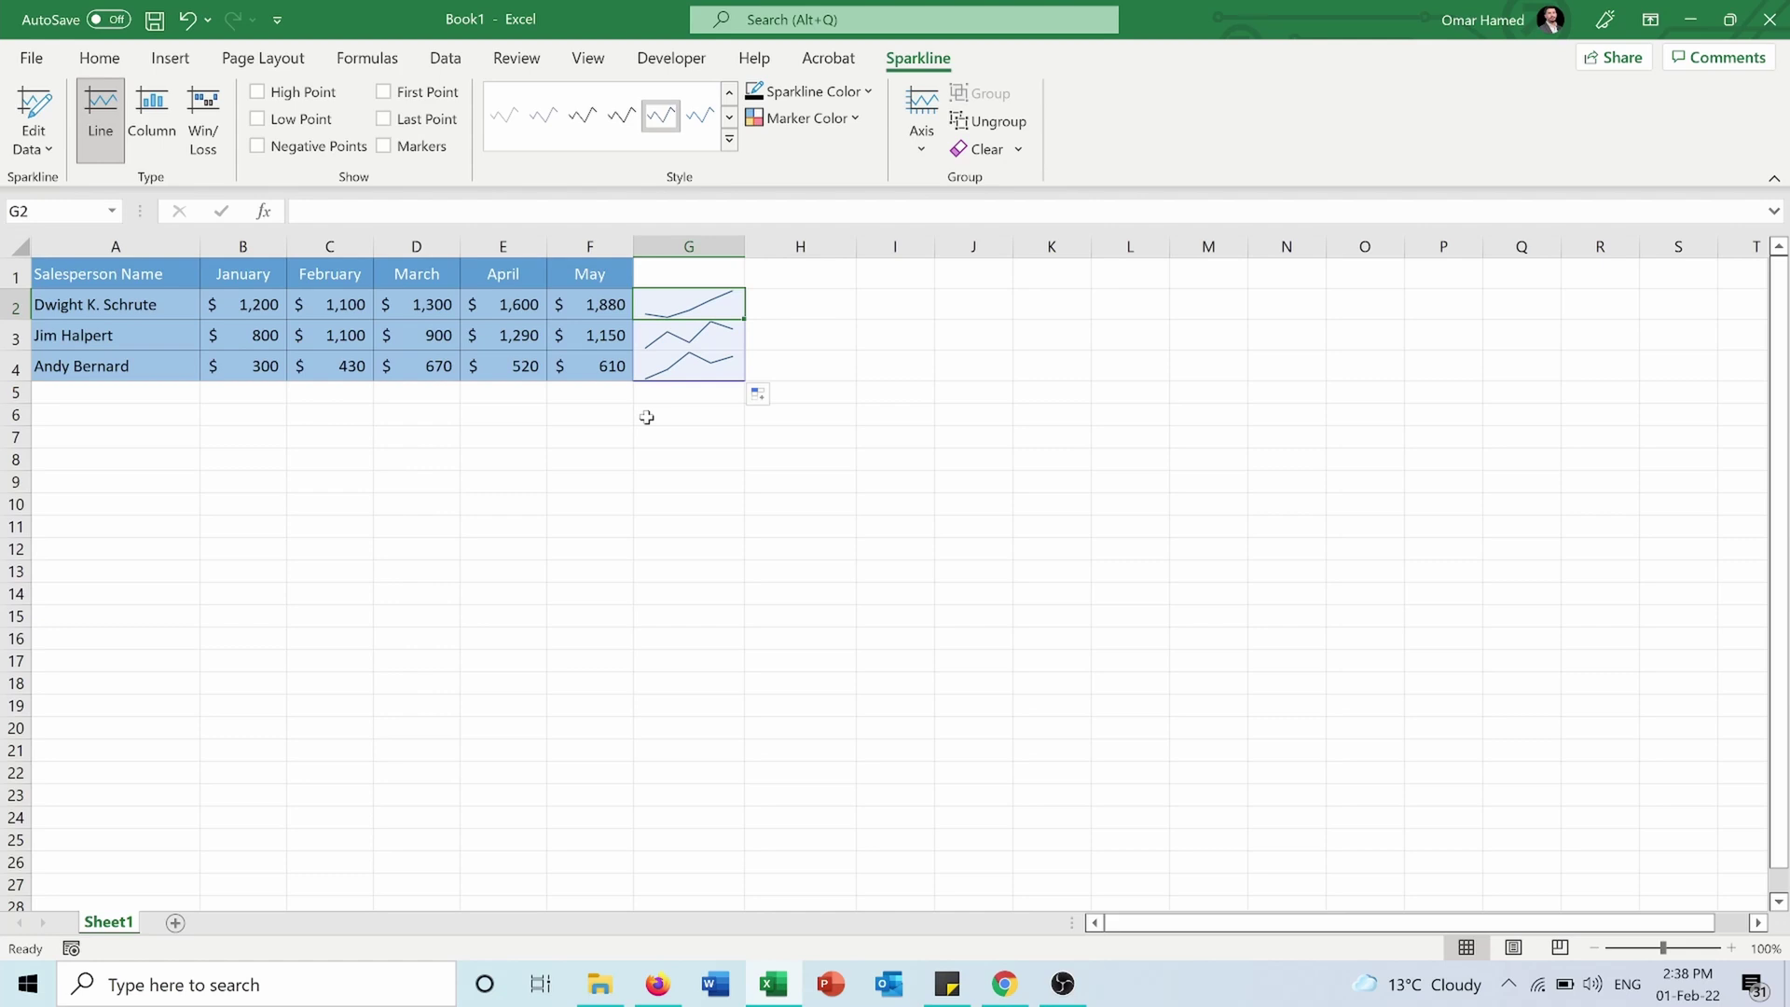
Widen column G and increase the height of rows 2–4 so the three sparklines appear larger
left_click_drag(745, 244, 818, 238)
left_click_drag(719, 486, 715, 496)
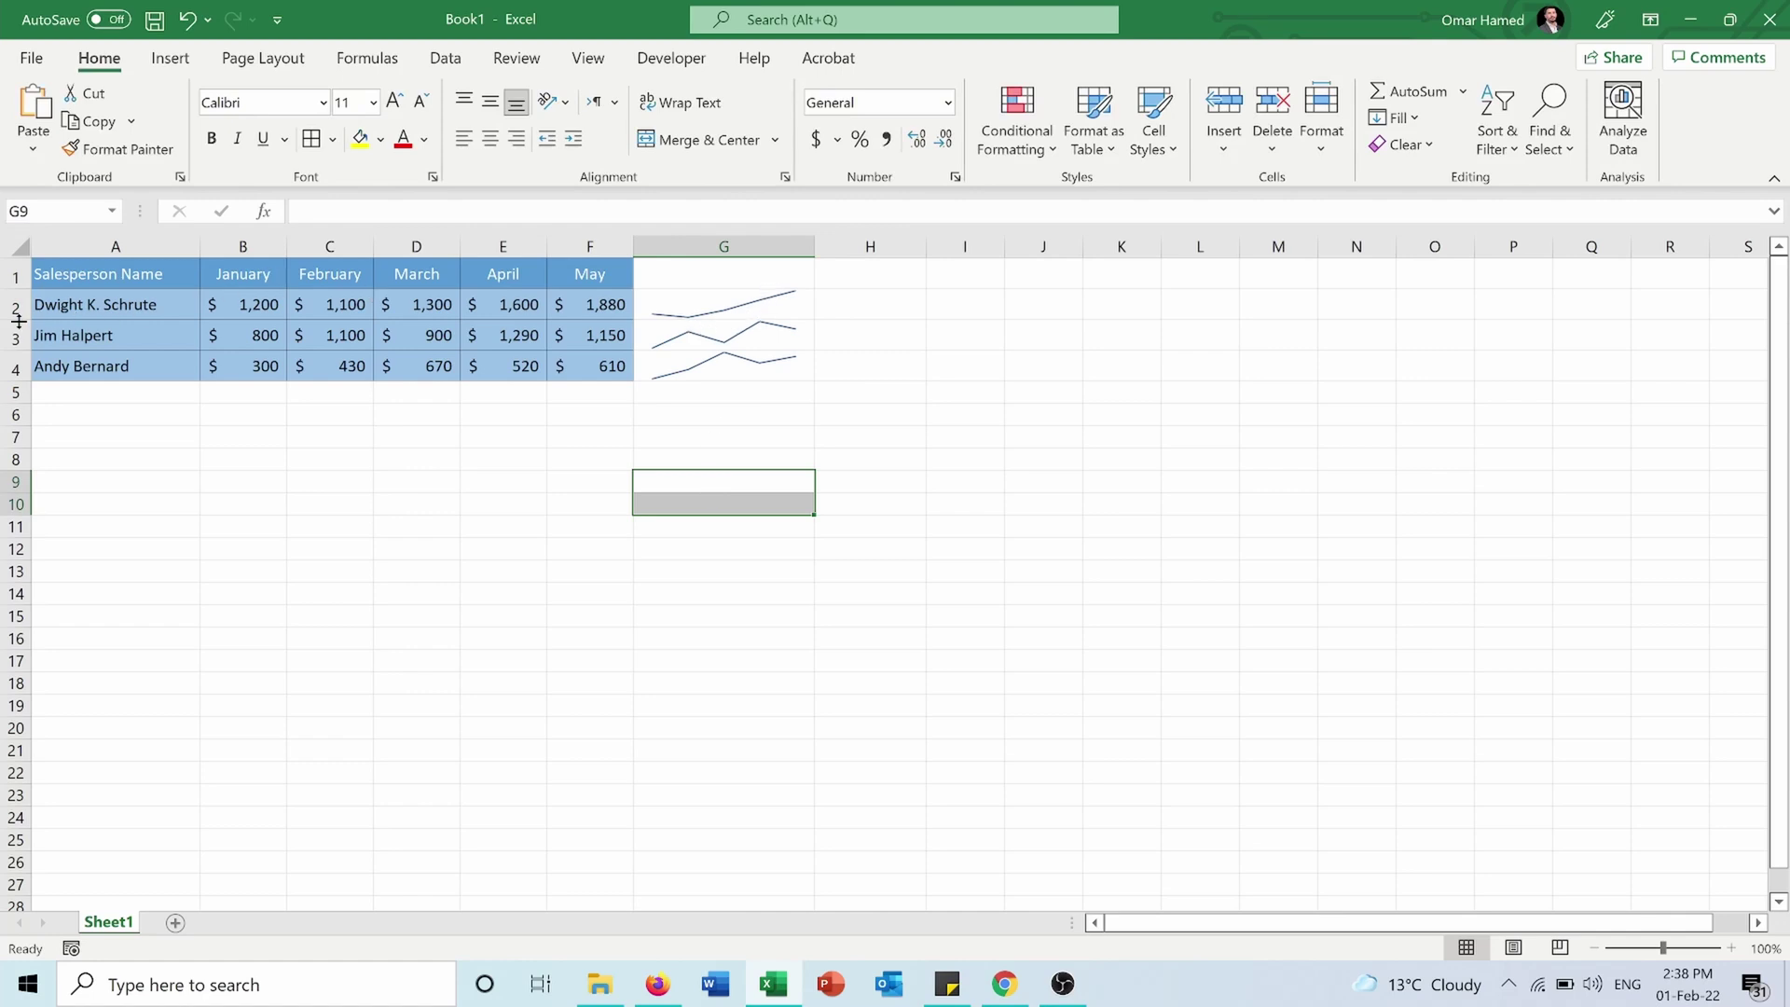
left_click_drag(18, 318, 17, 438)
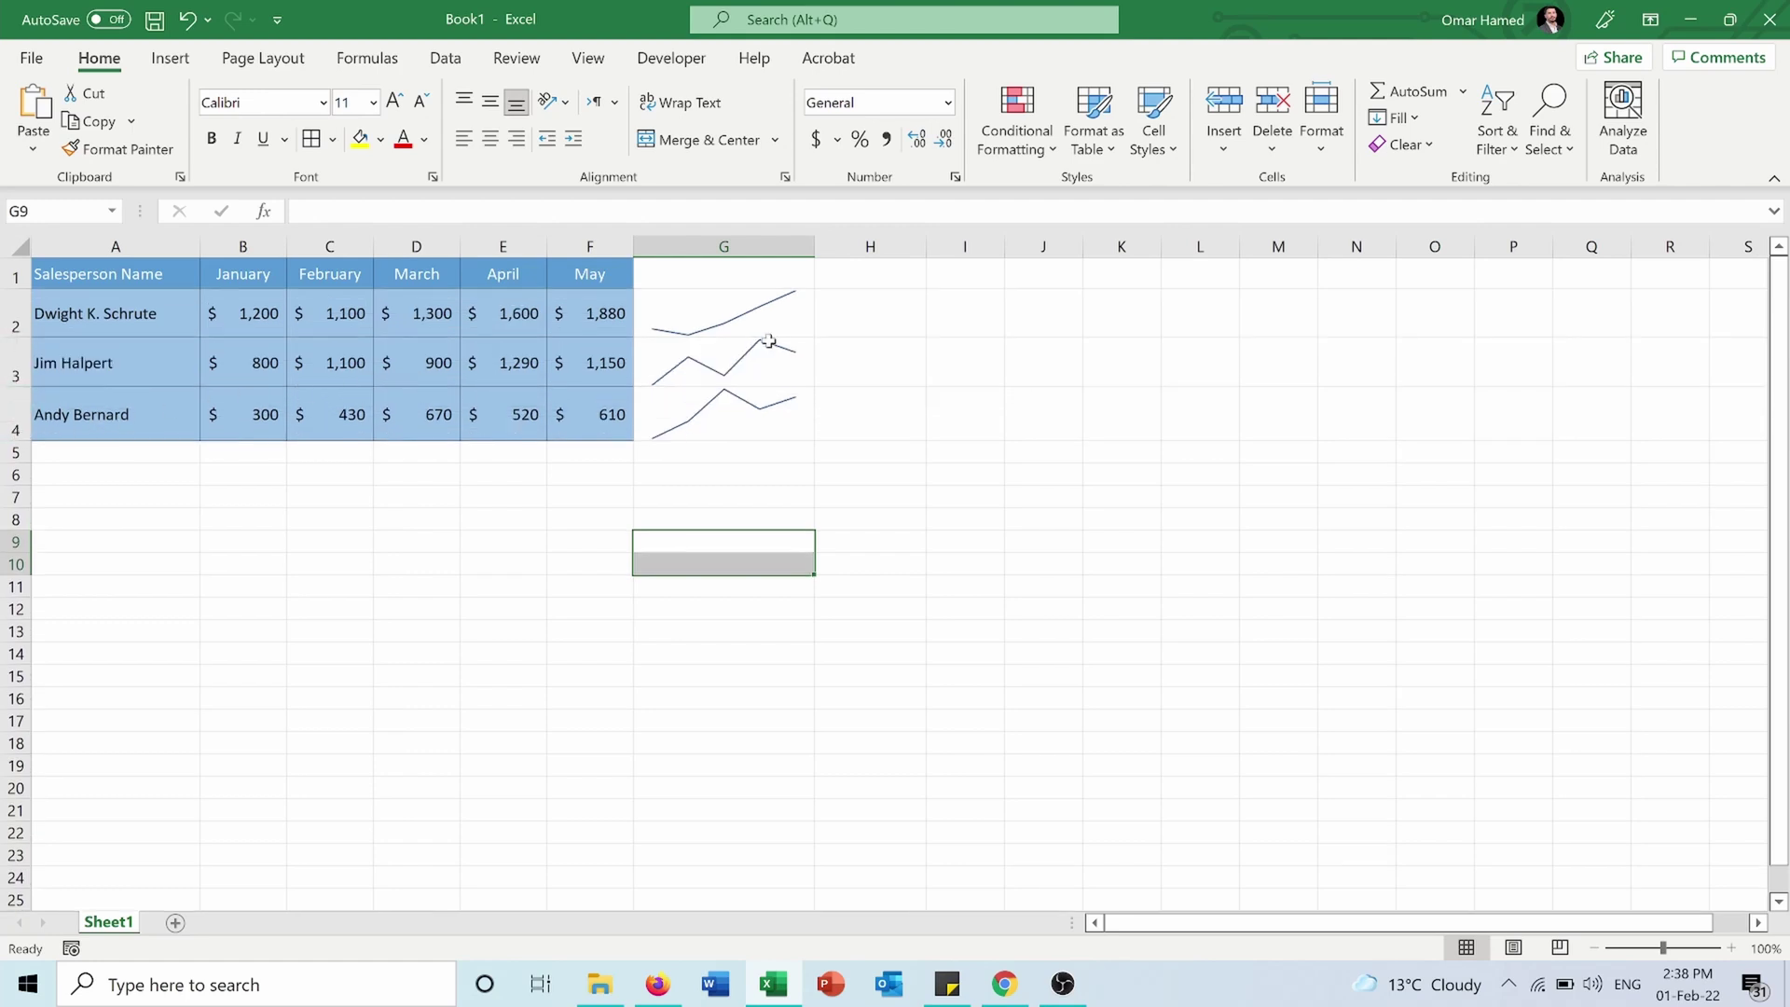
left_click(960, 363)
On the G2:G4 sparklines, turn off high-point markers, mark the low point, and turn off negative-point highlighting
left_click(694, 308)
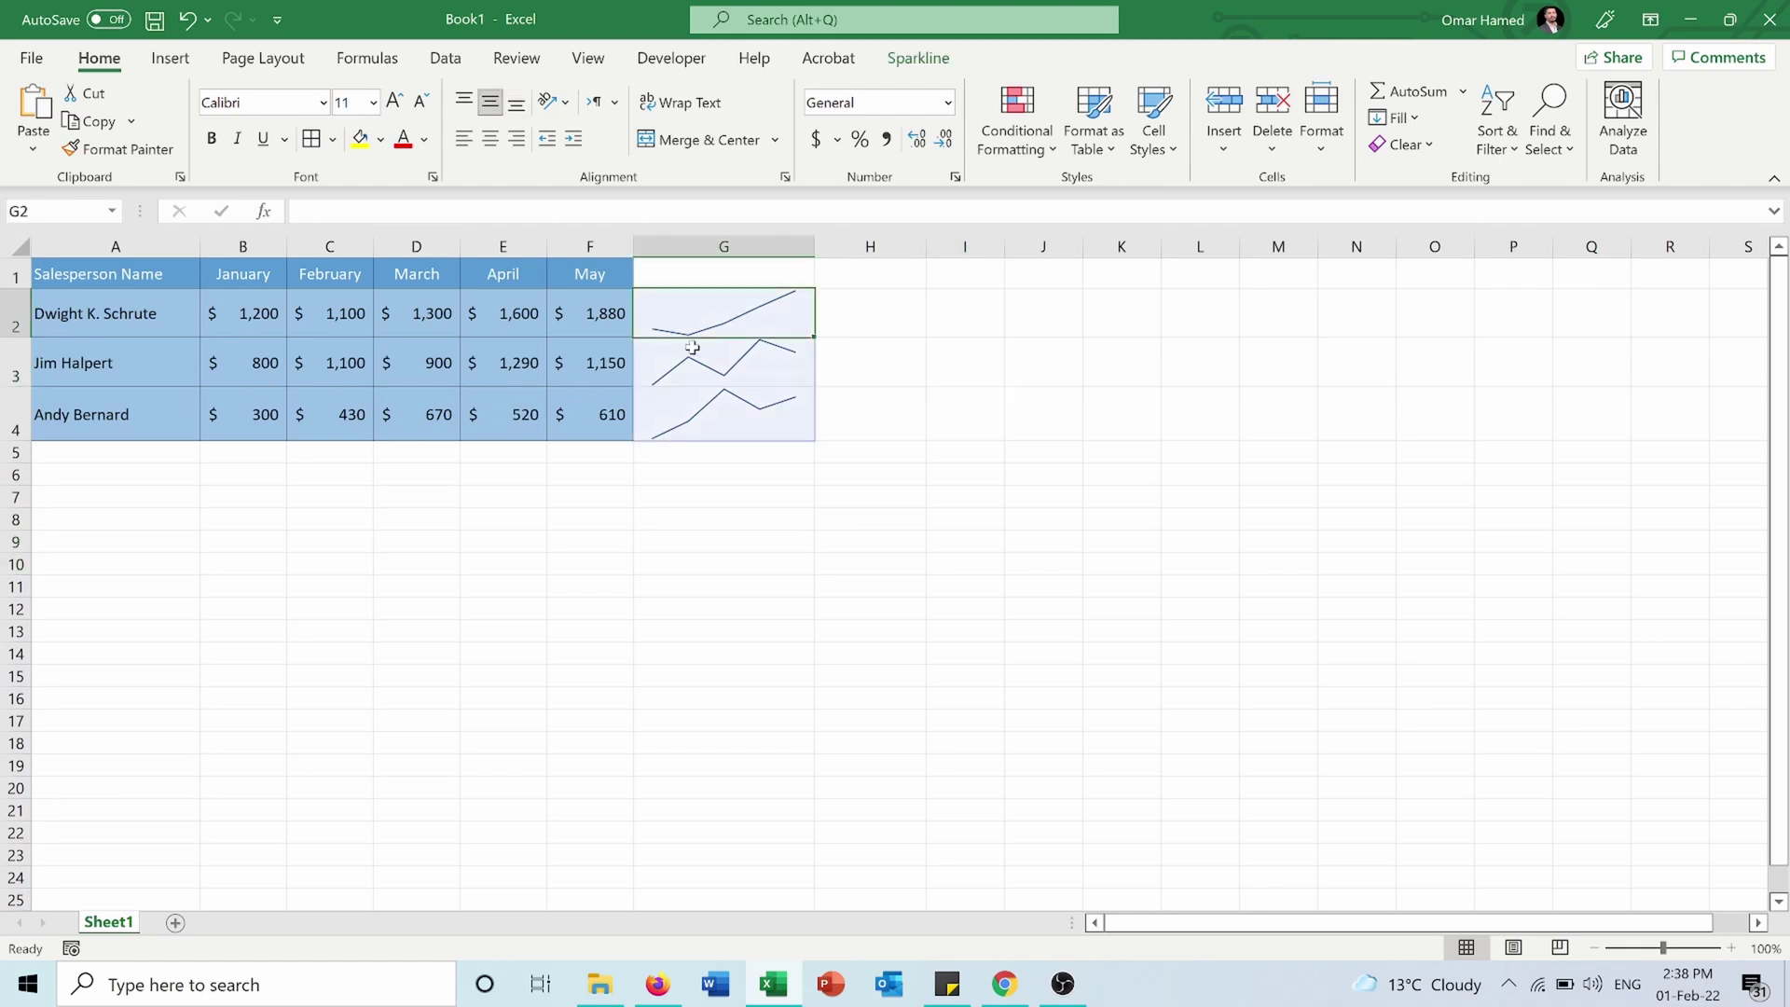
left_click(721, 514)
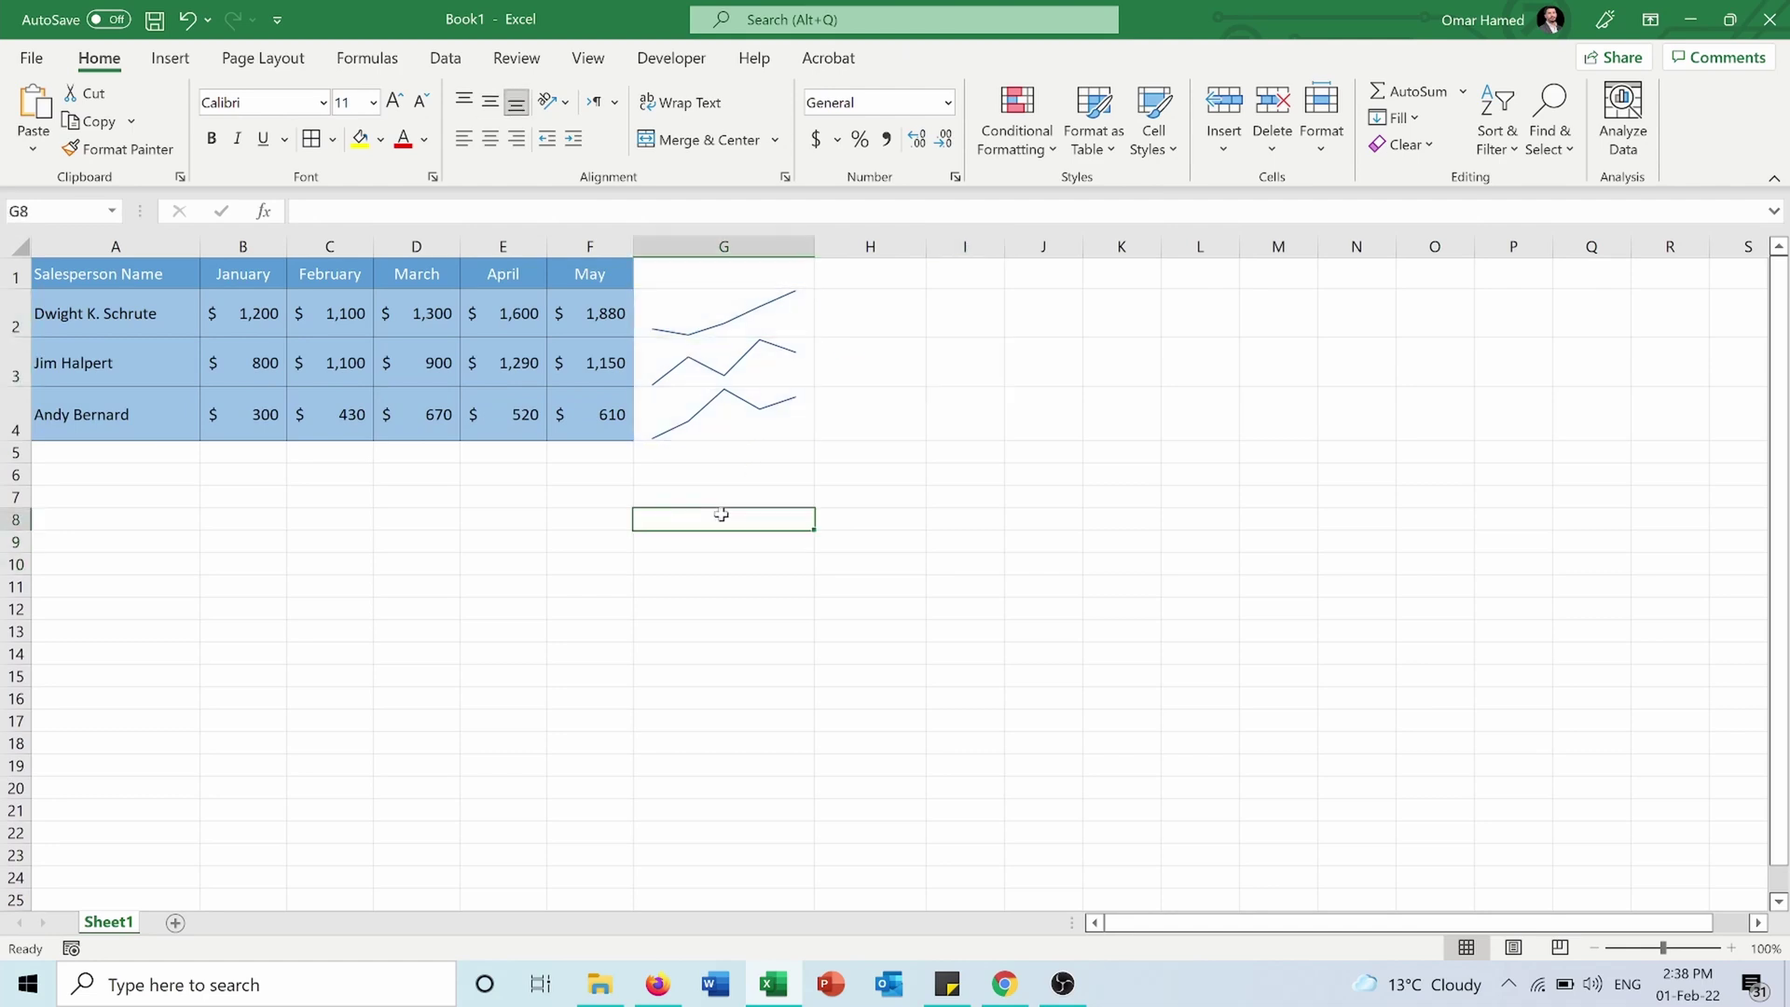
left_click(699, 325)
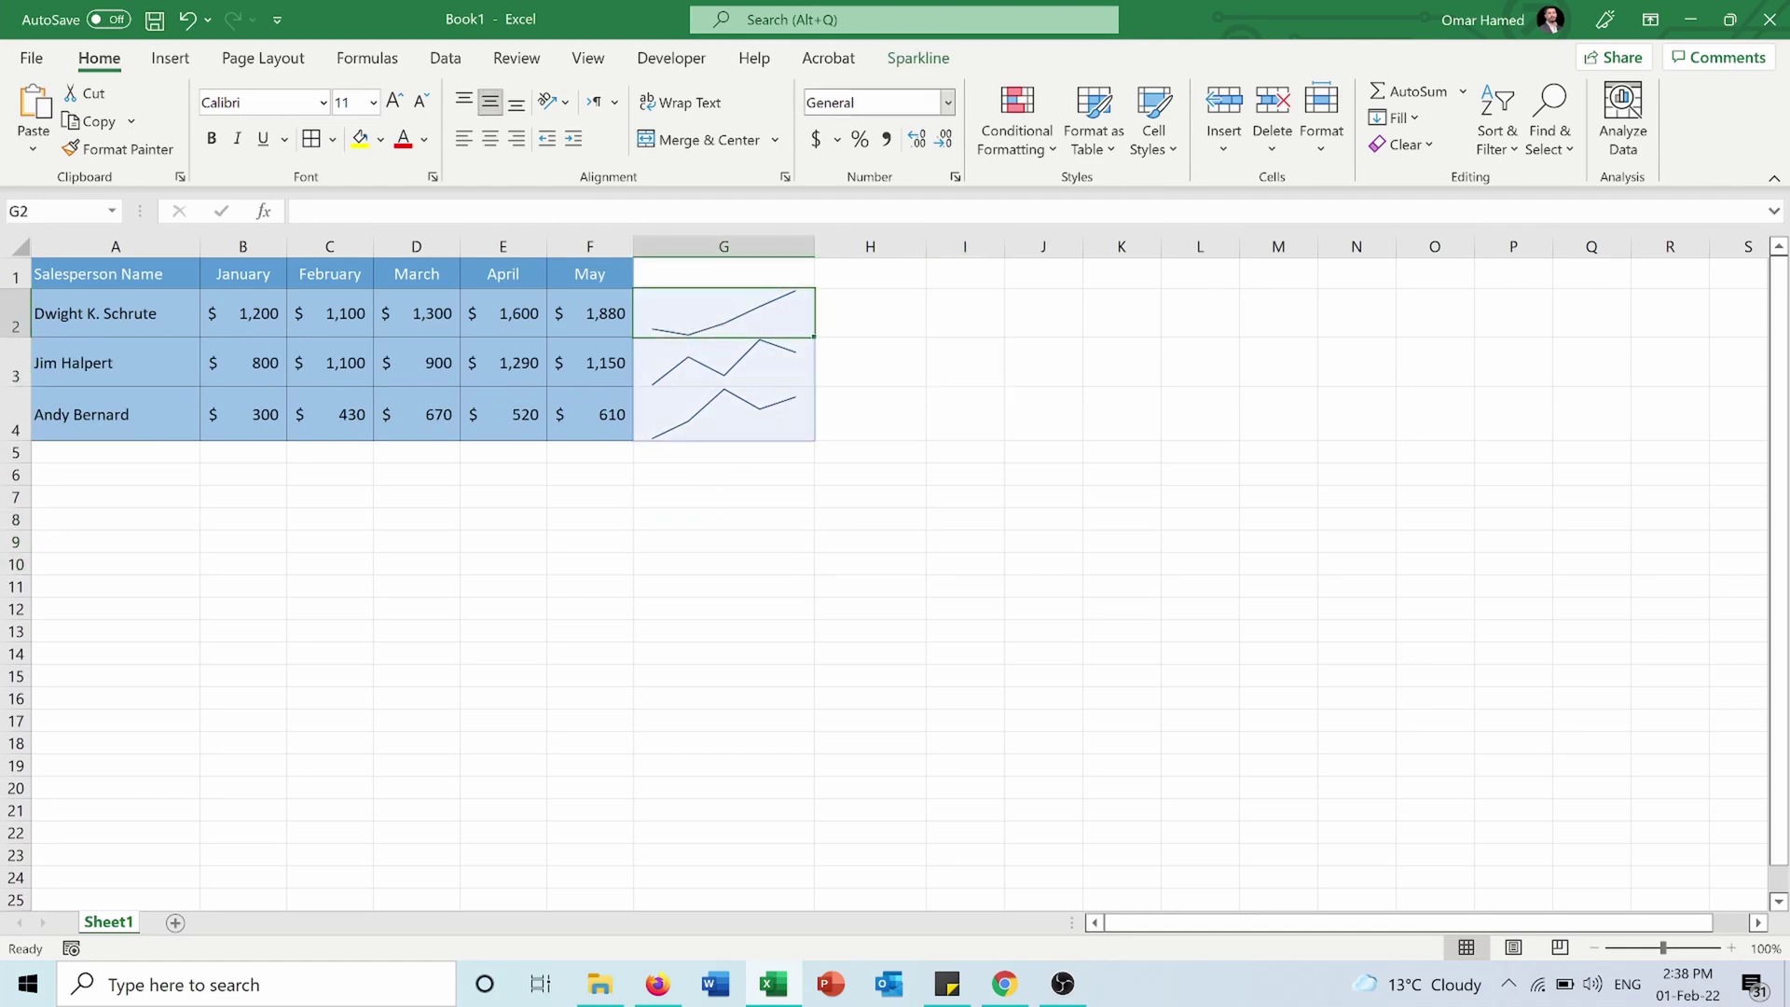
left_click(918, 60)
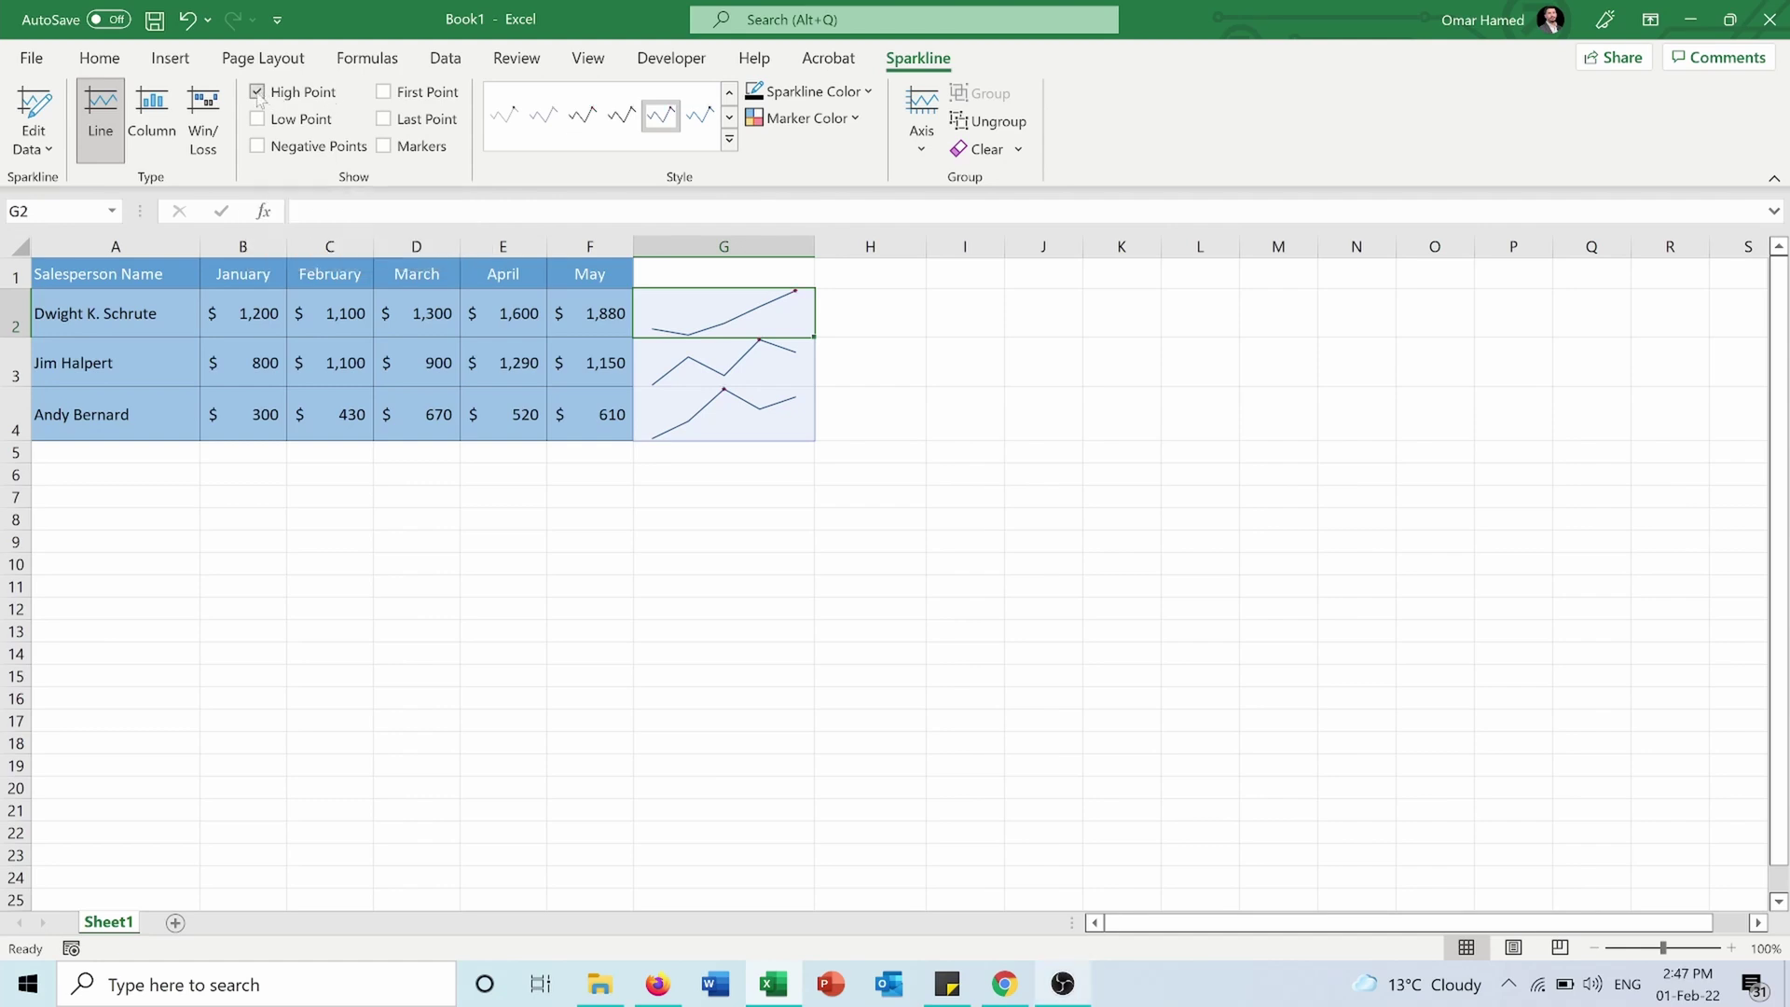
left_click(257, 93)
left_click(258, 120)
left_click(259, 148)
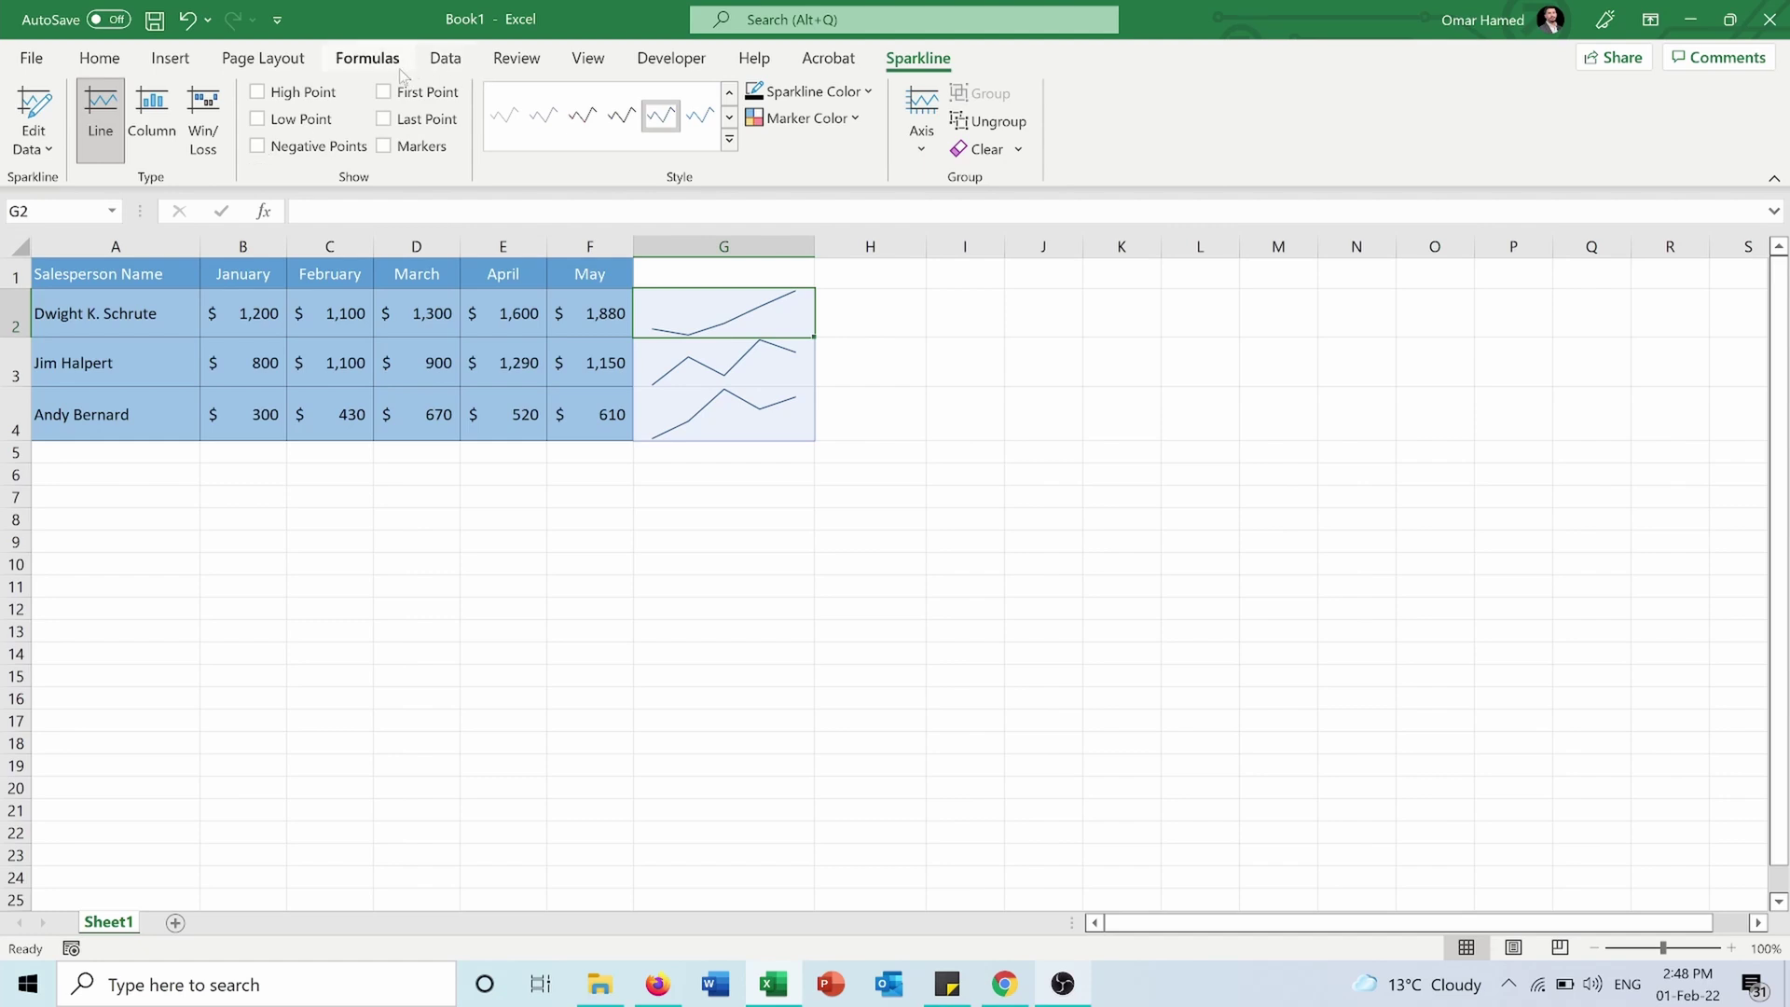
Mark the last point, drop first-point markers, show markers on every point, and apply a darker style
left_click(383, 121)
left_click(384, 93)
left_click(384, 147)
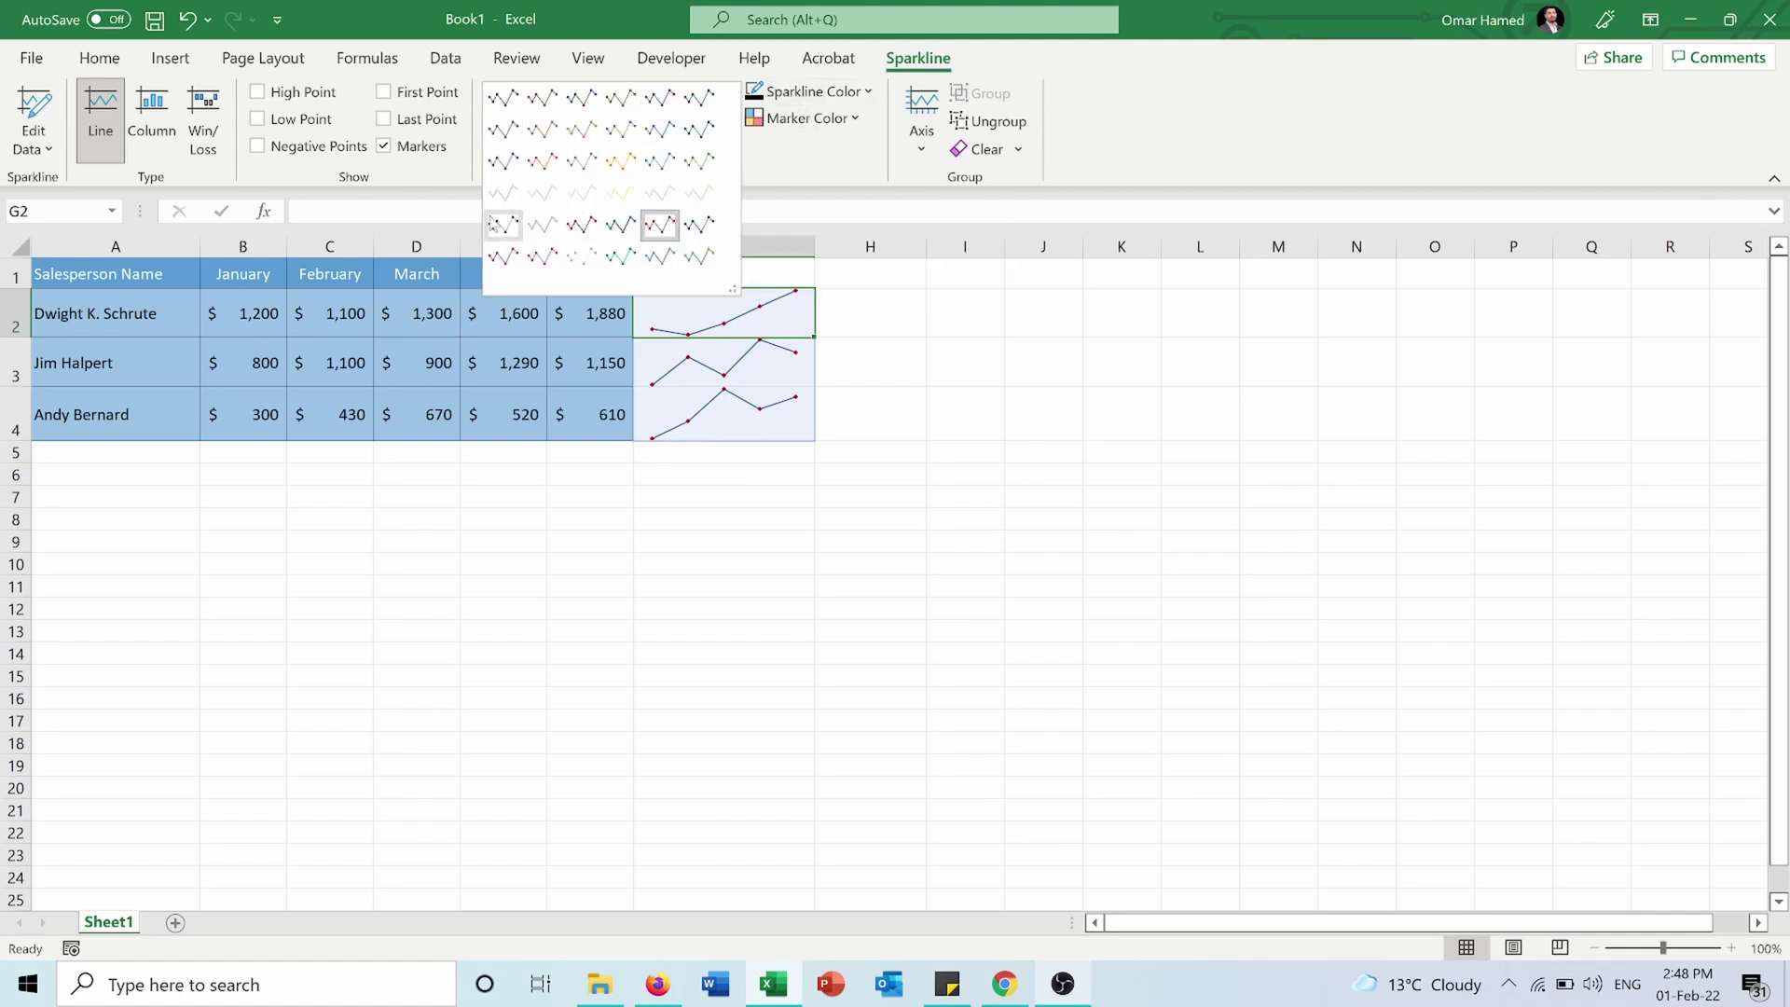
left_click(492, 224)
left_click(592, 560)
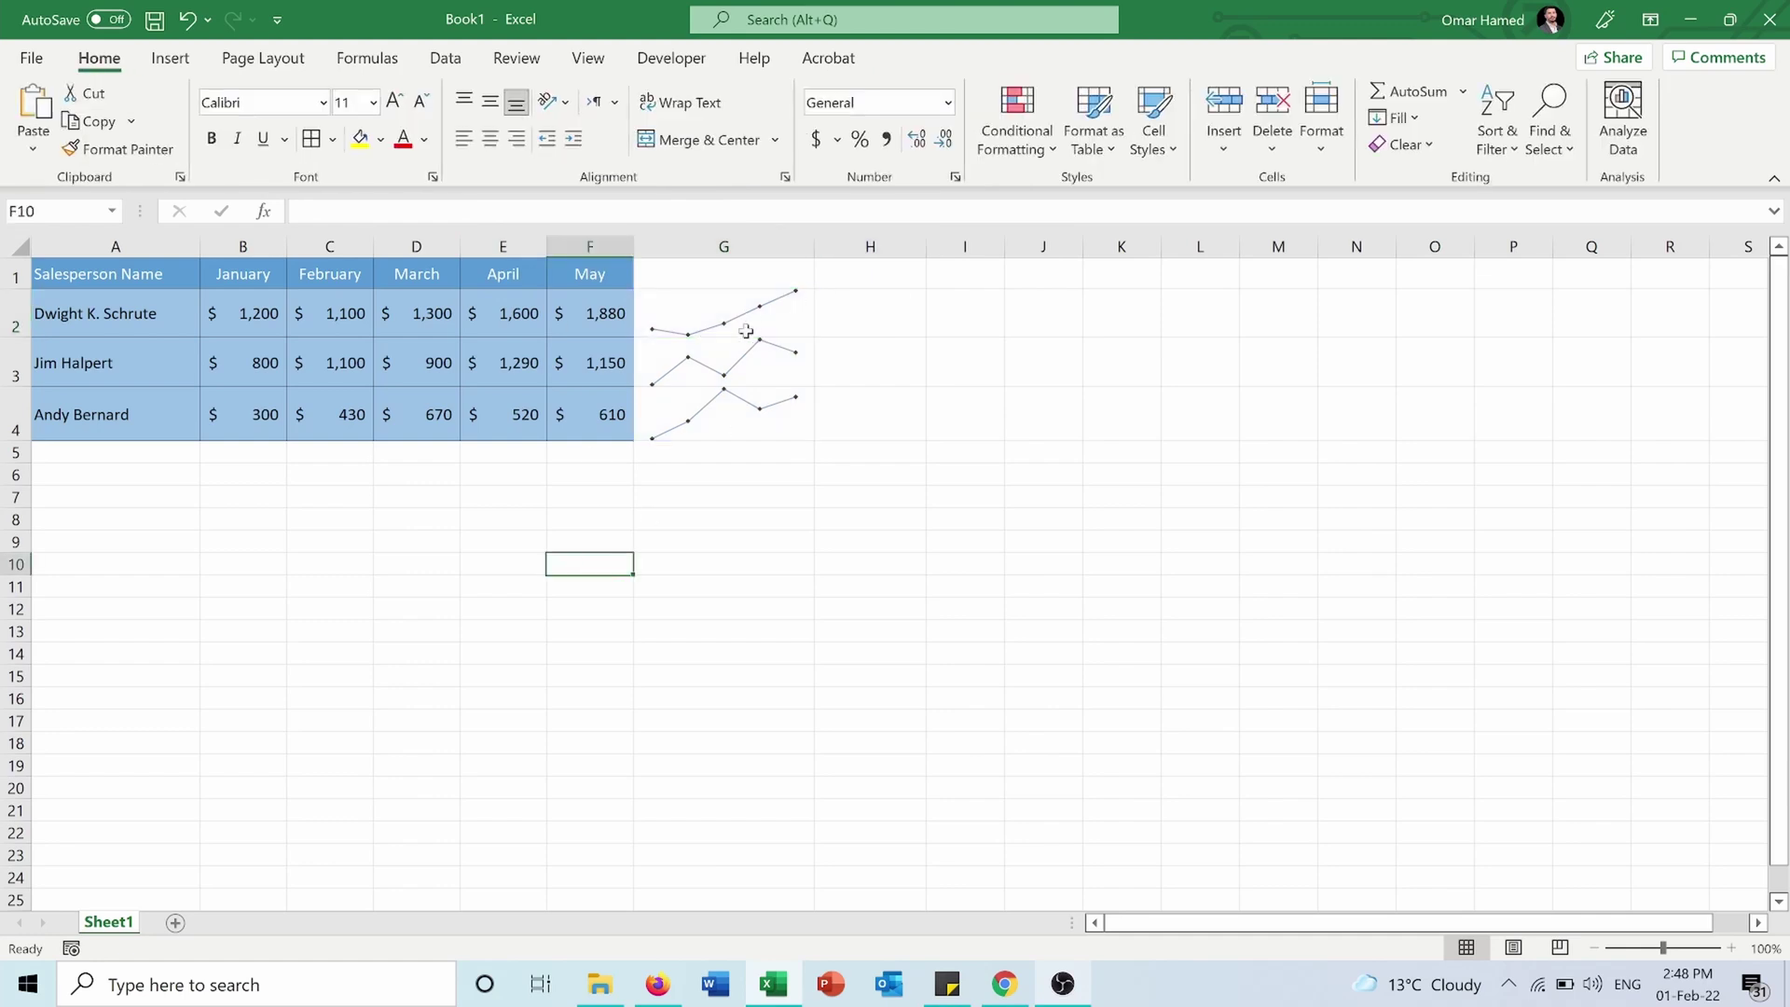
Set both vertical axis minimum and maximum to Same for All Sparklines for the G2:G4 group
left_click(715, 302)
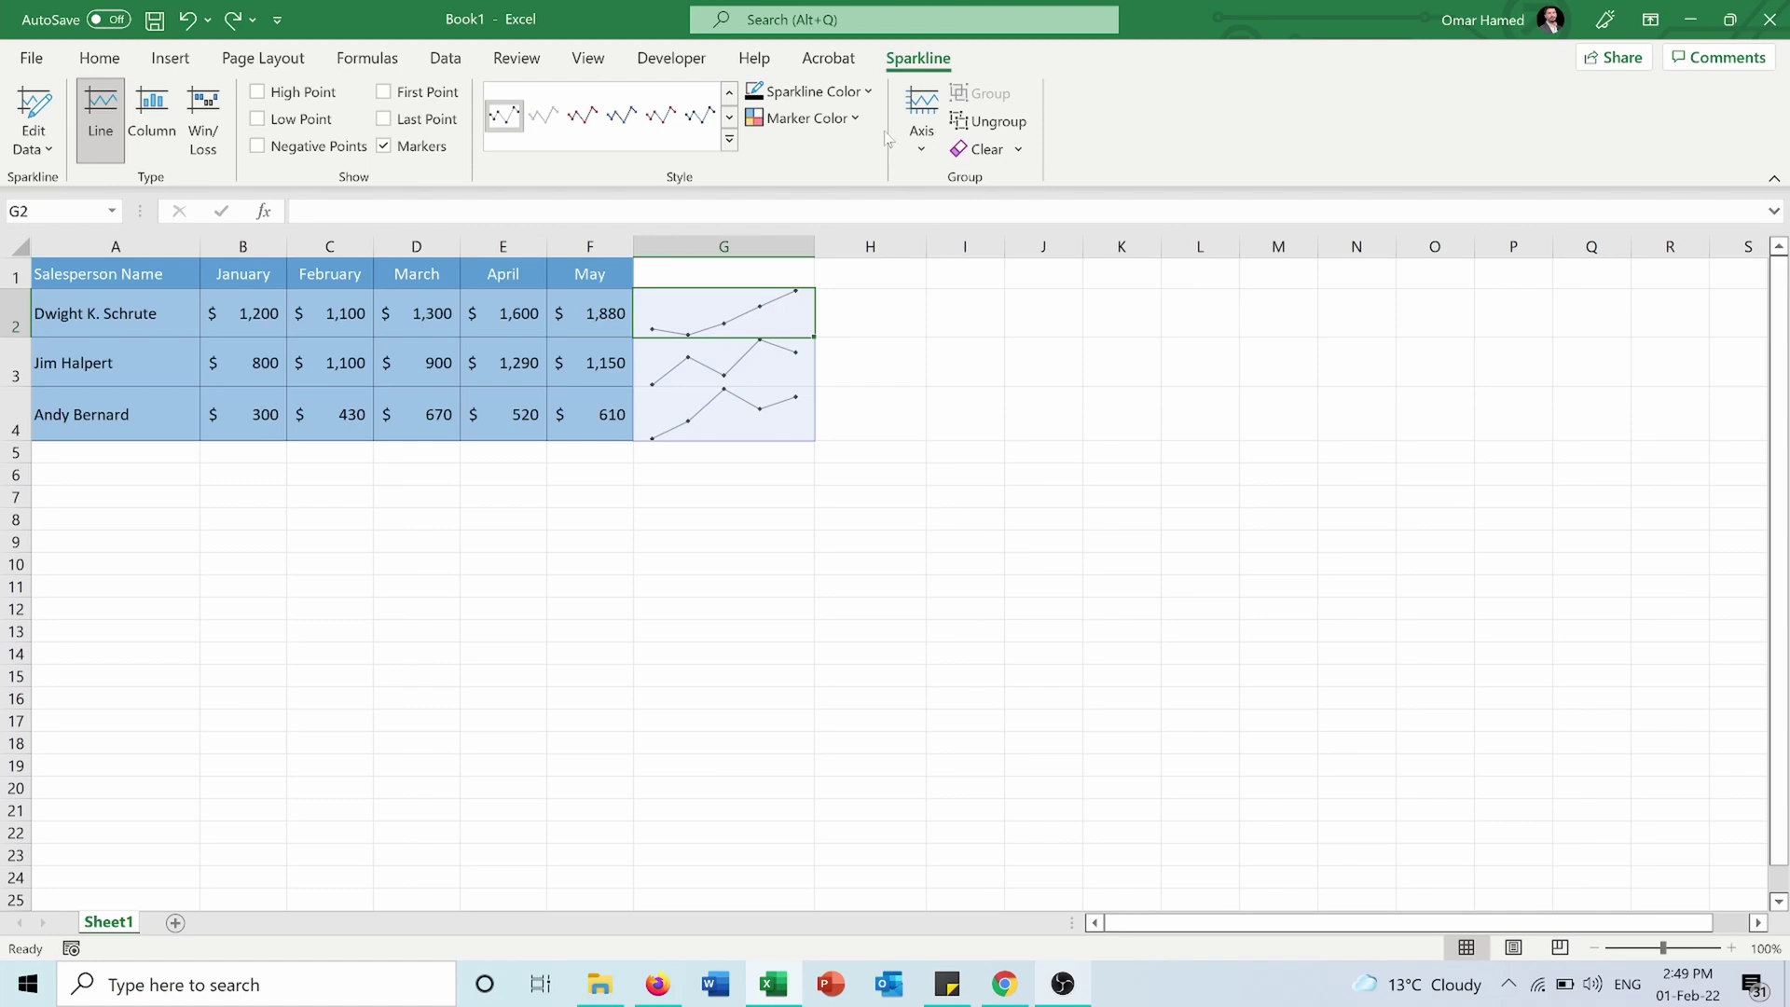
left_click(932, 152)
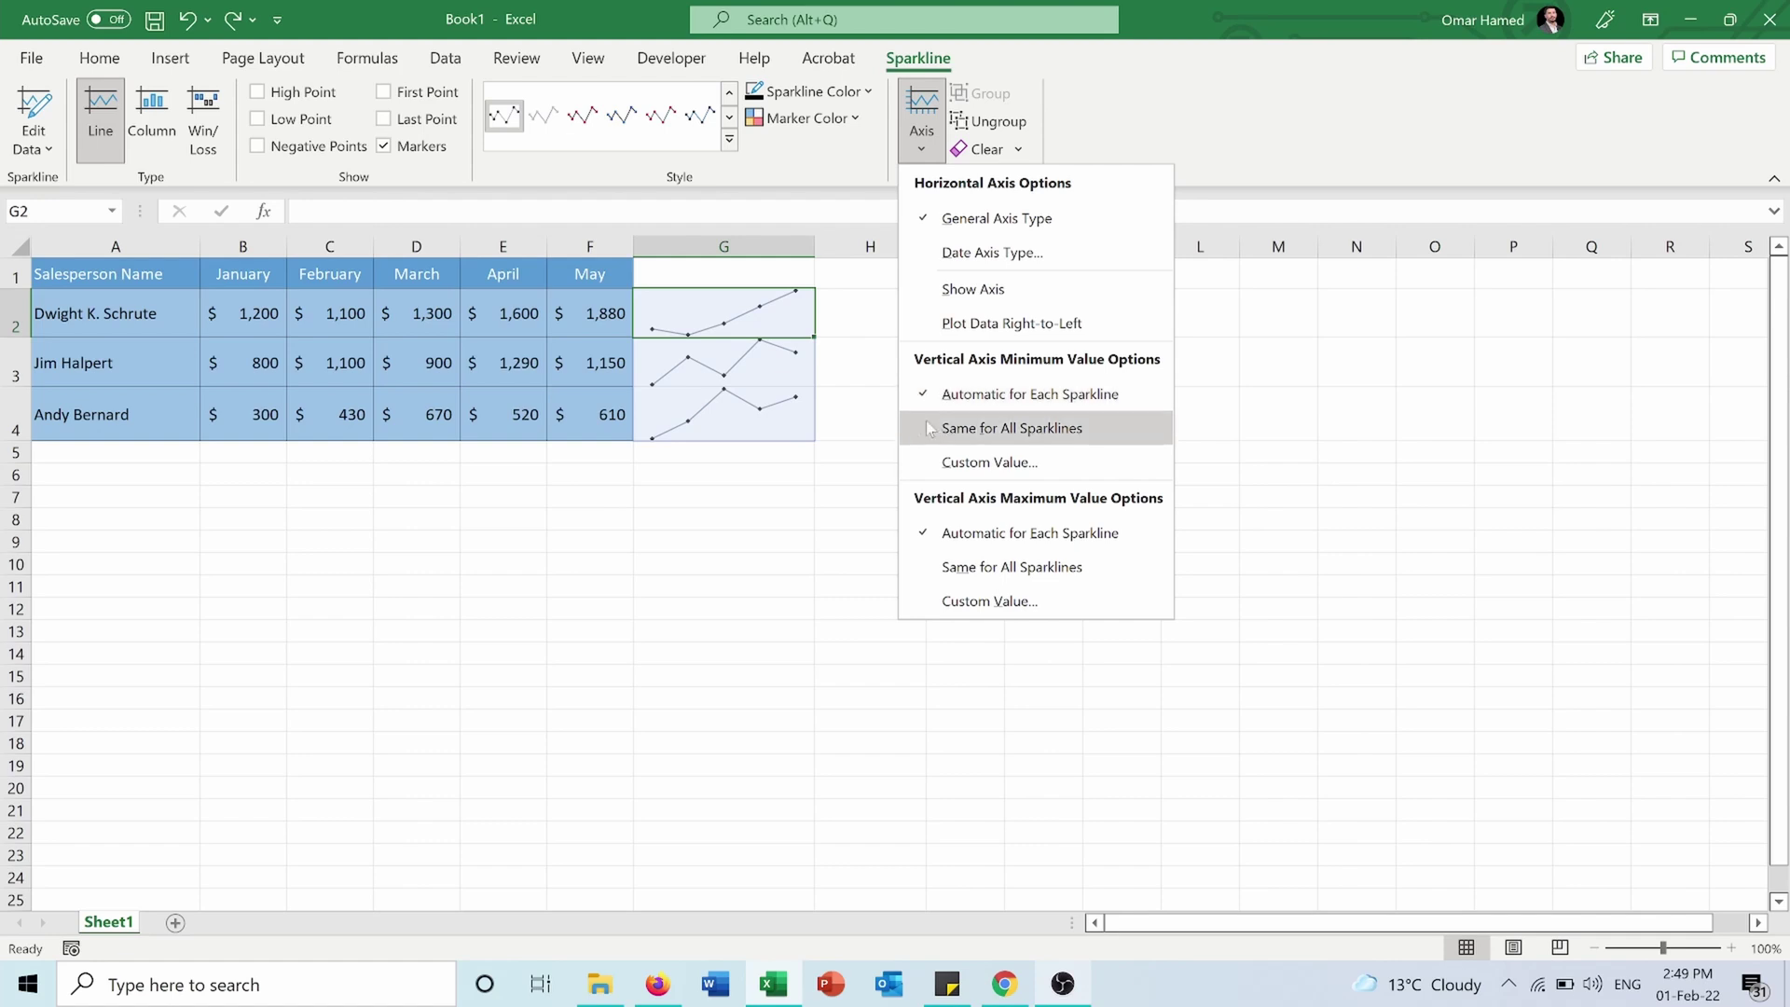
left_click(1007, 431)
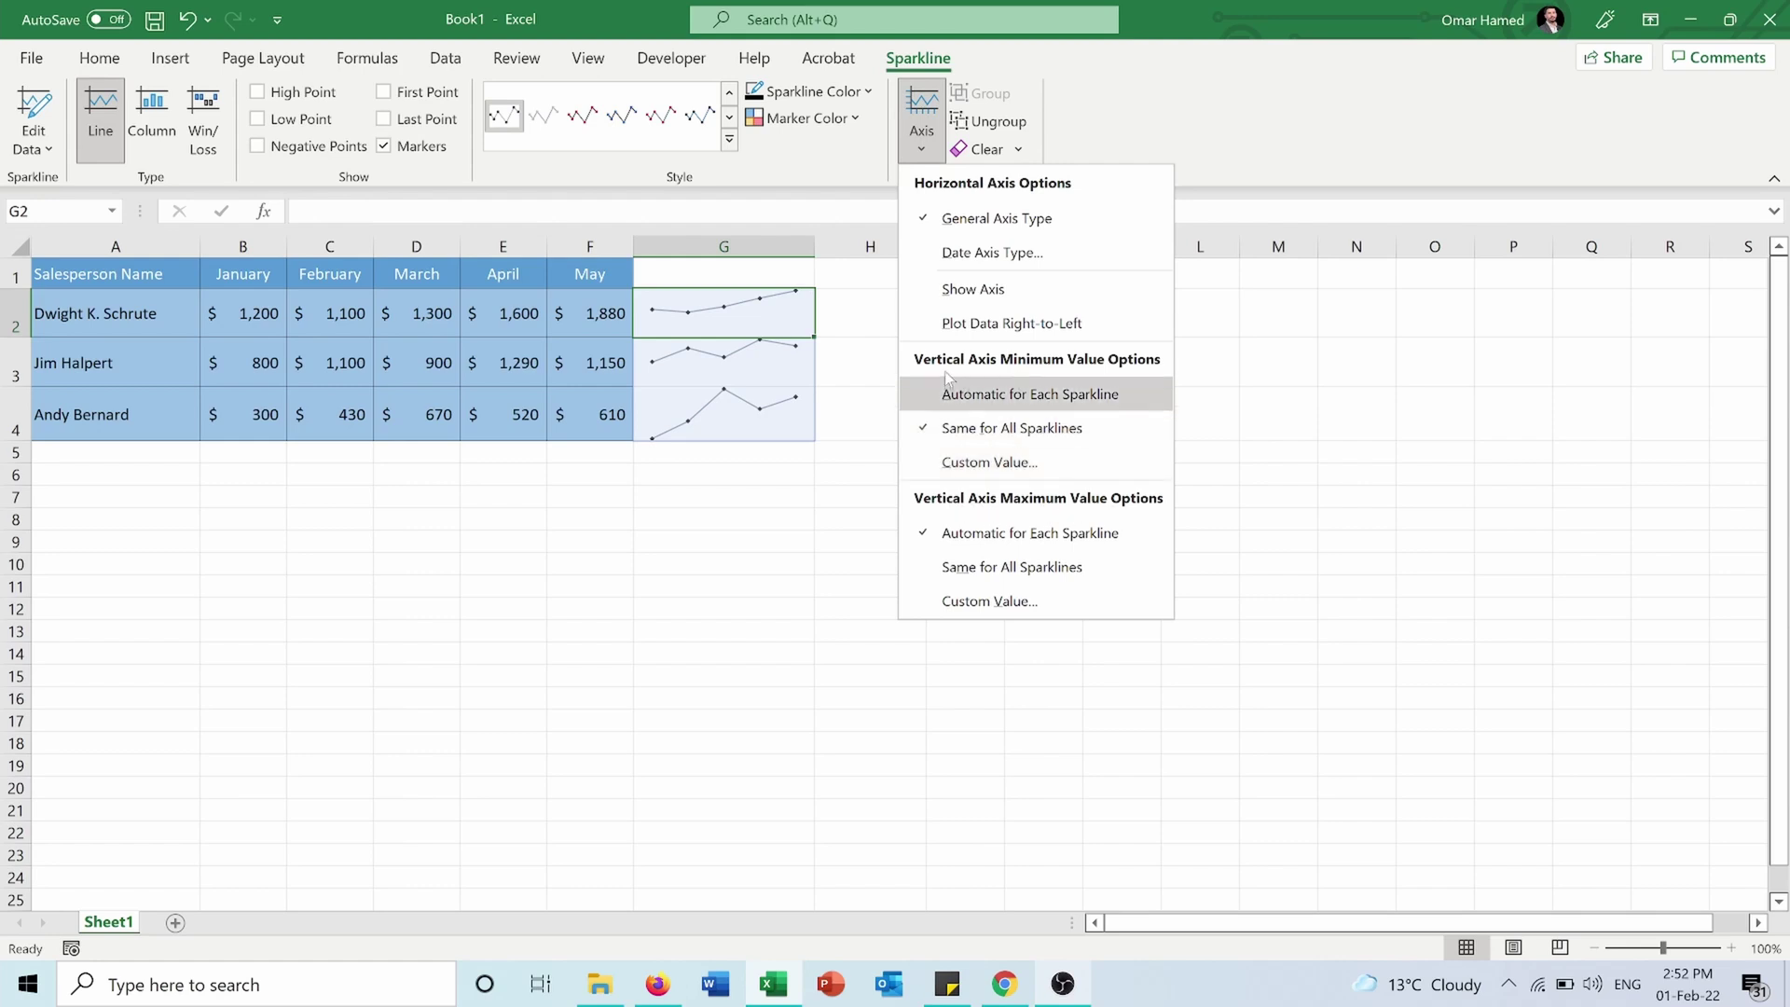
left_click(955, 571)
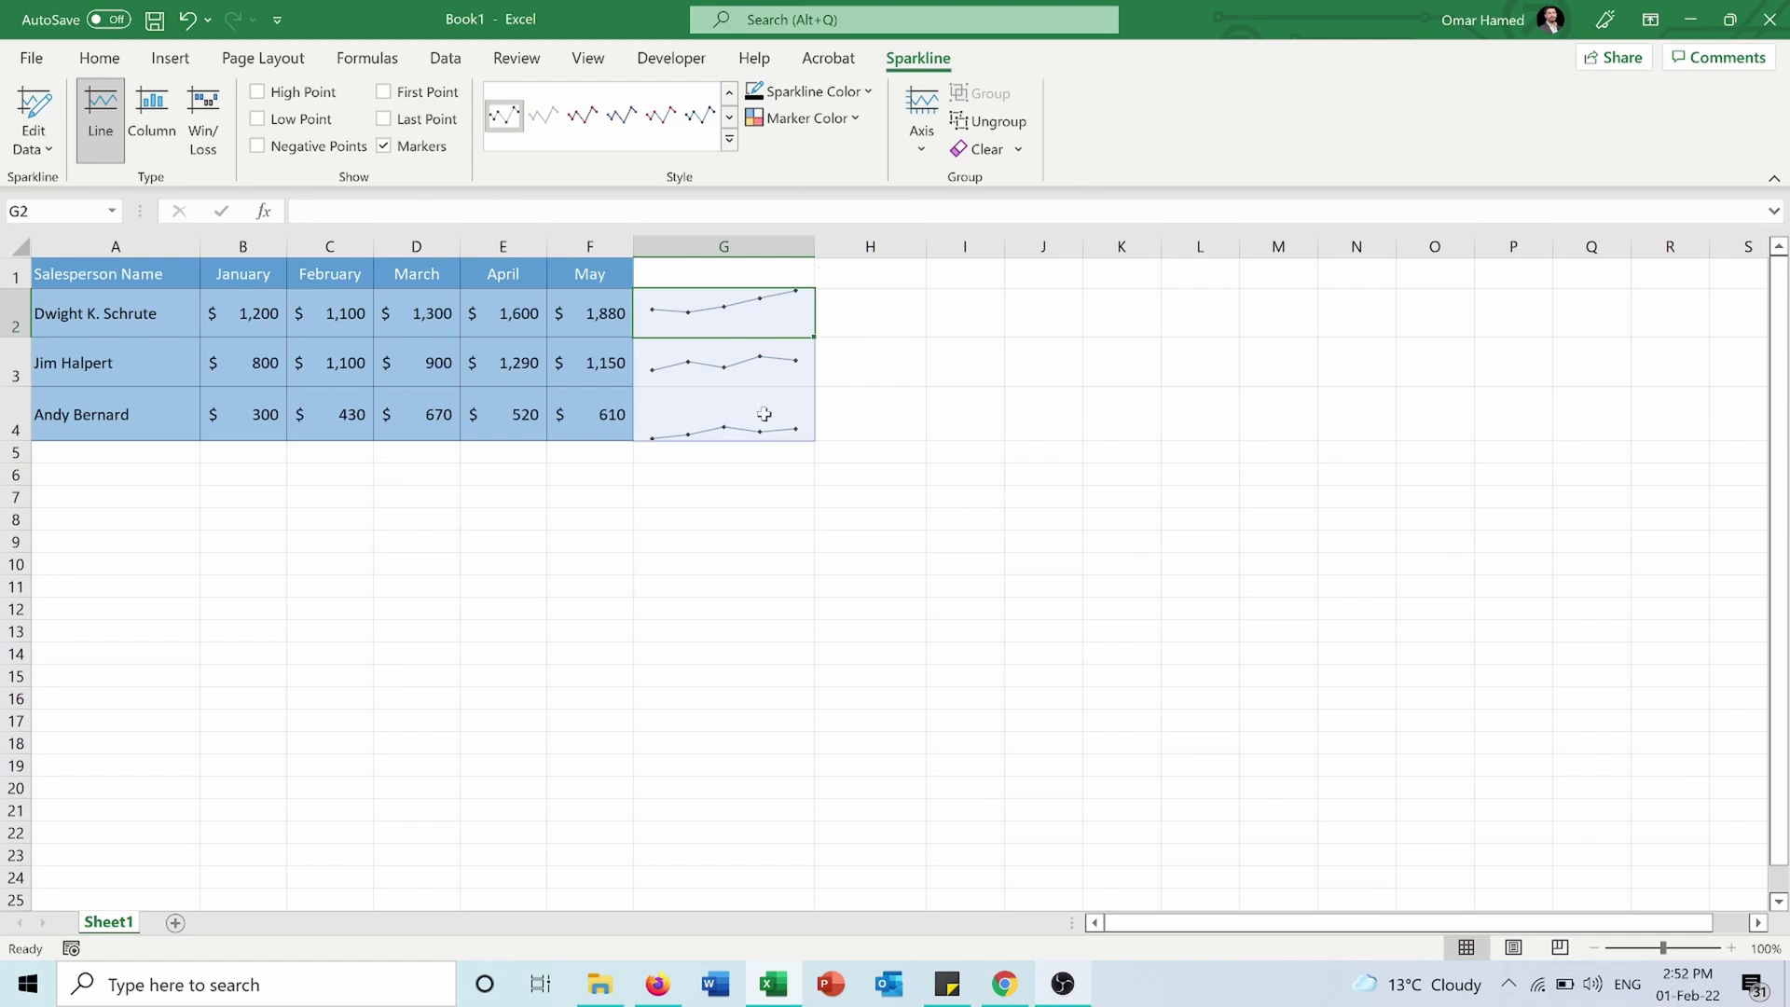
Create a column sparkline in H2 from the B2:F2 sales data
left_click(858, 308)
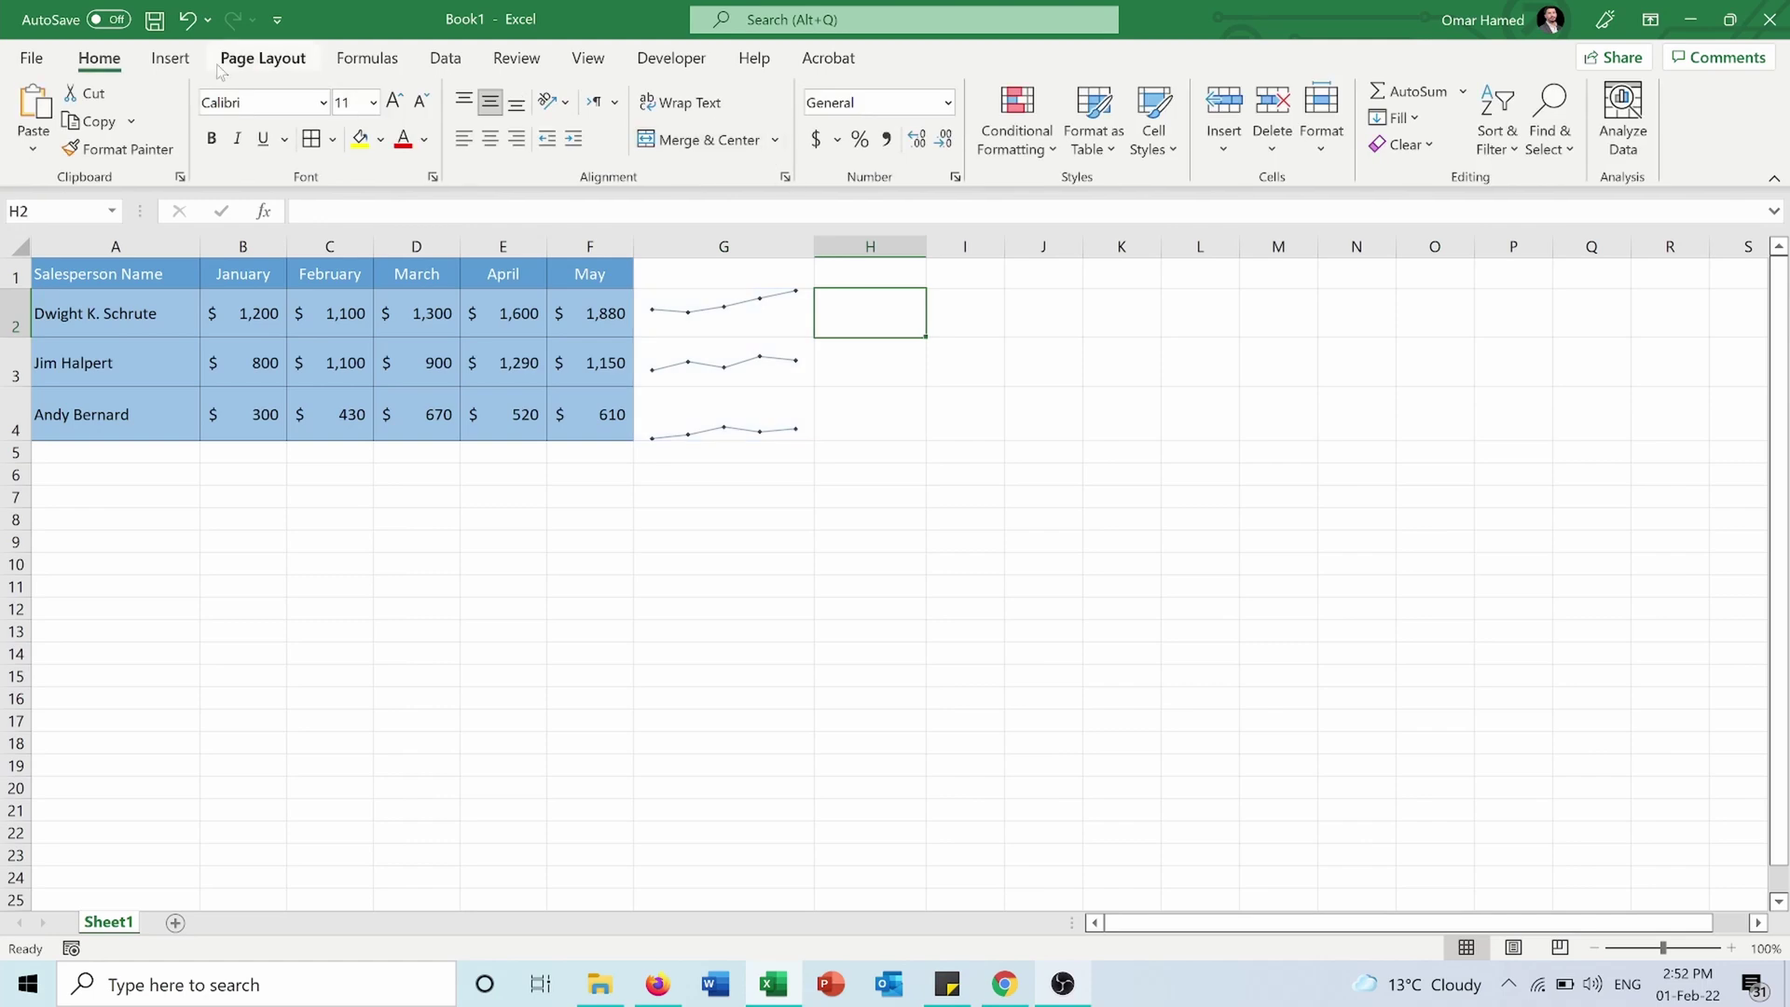
left_click(174, 59)
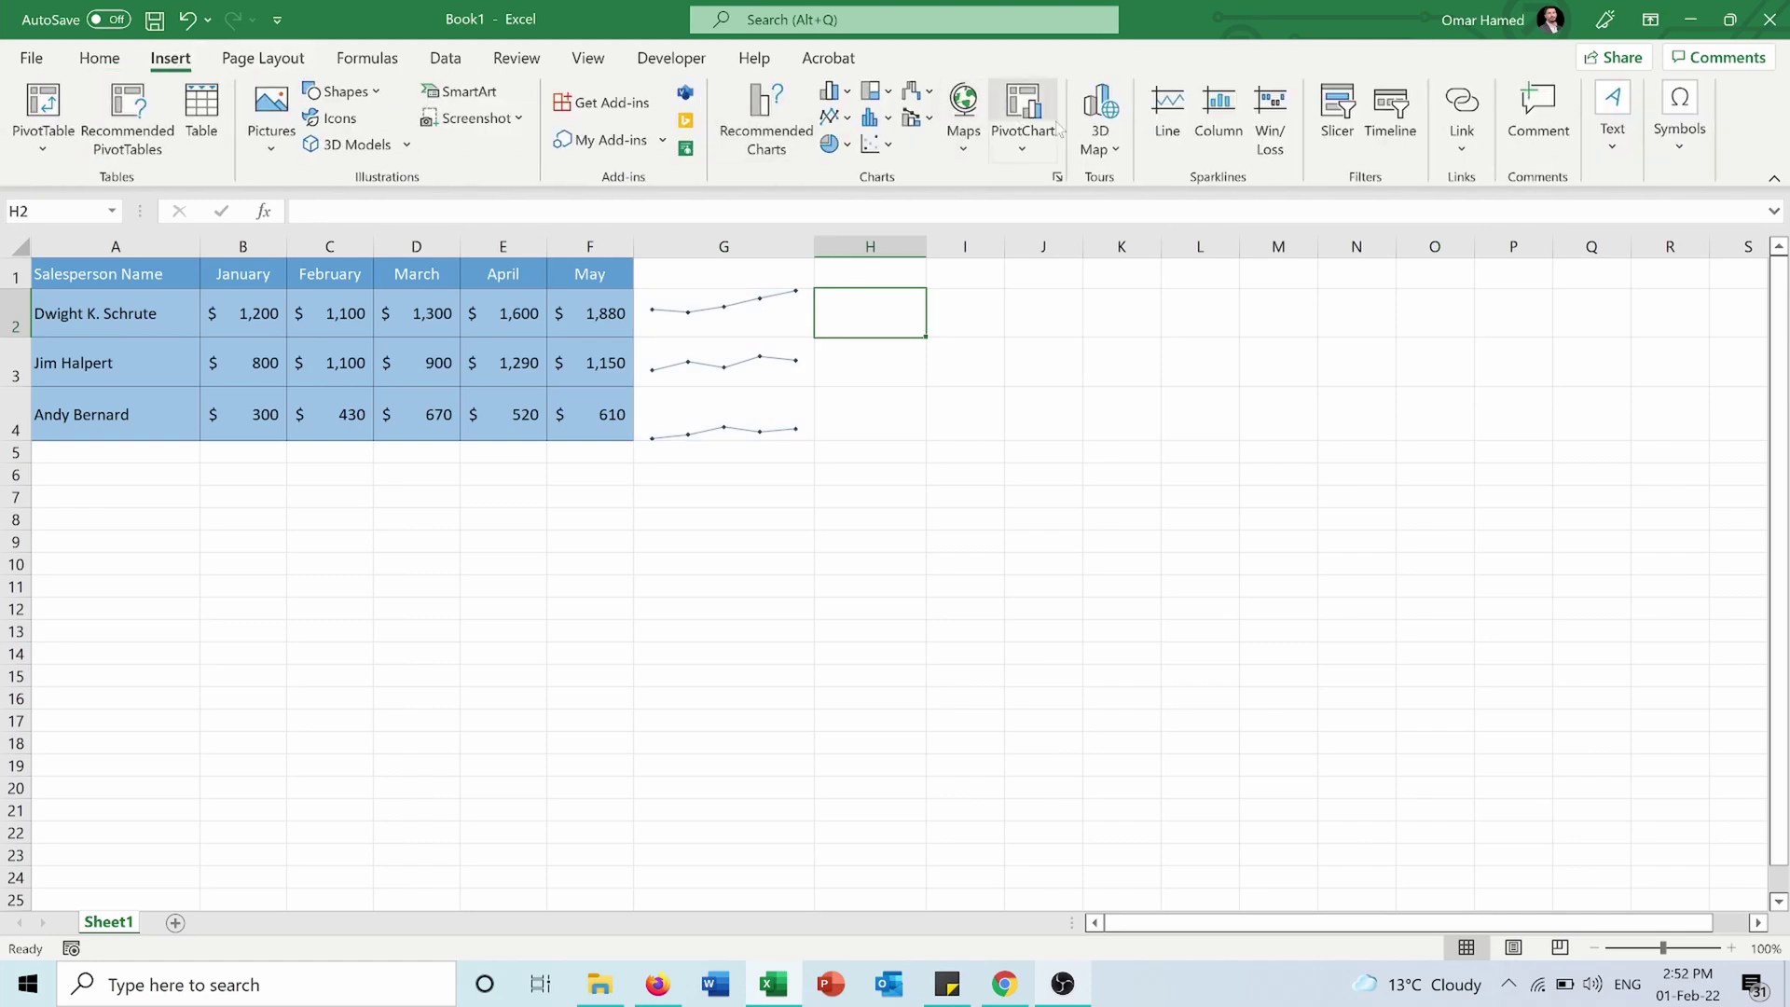
left_click(1218, 113)
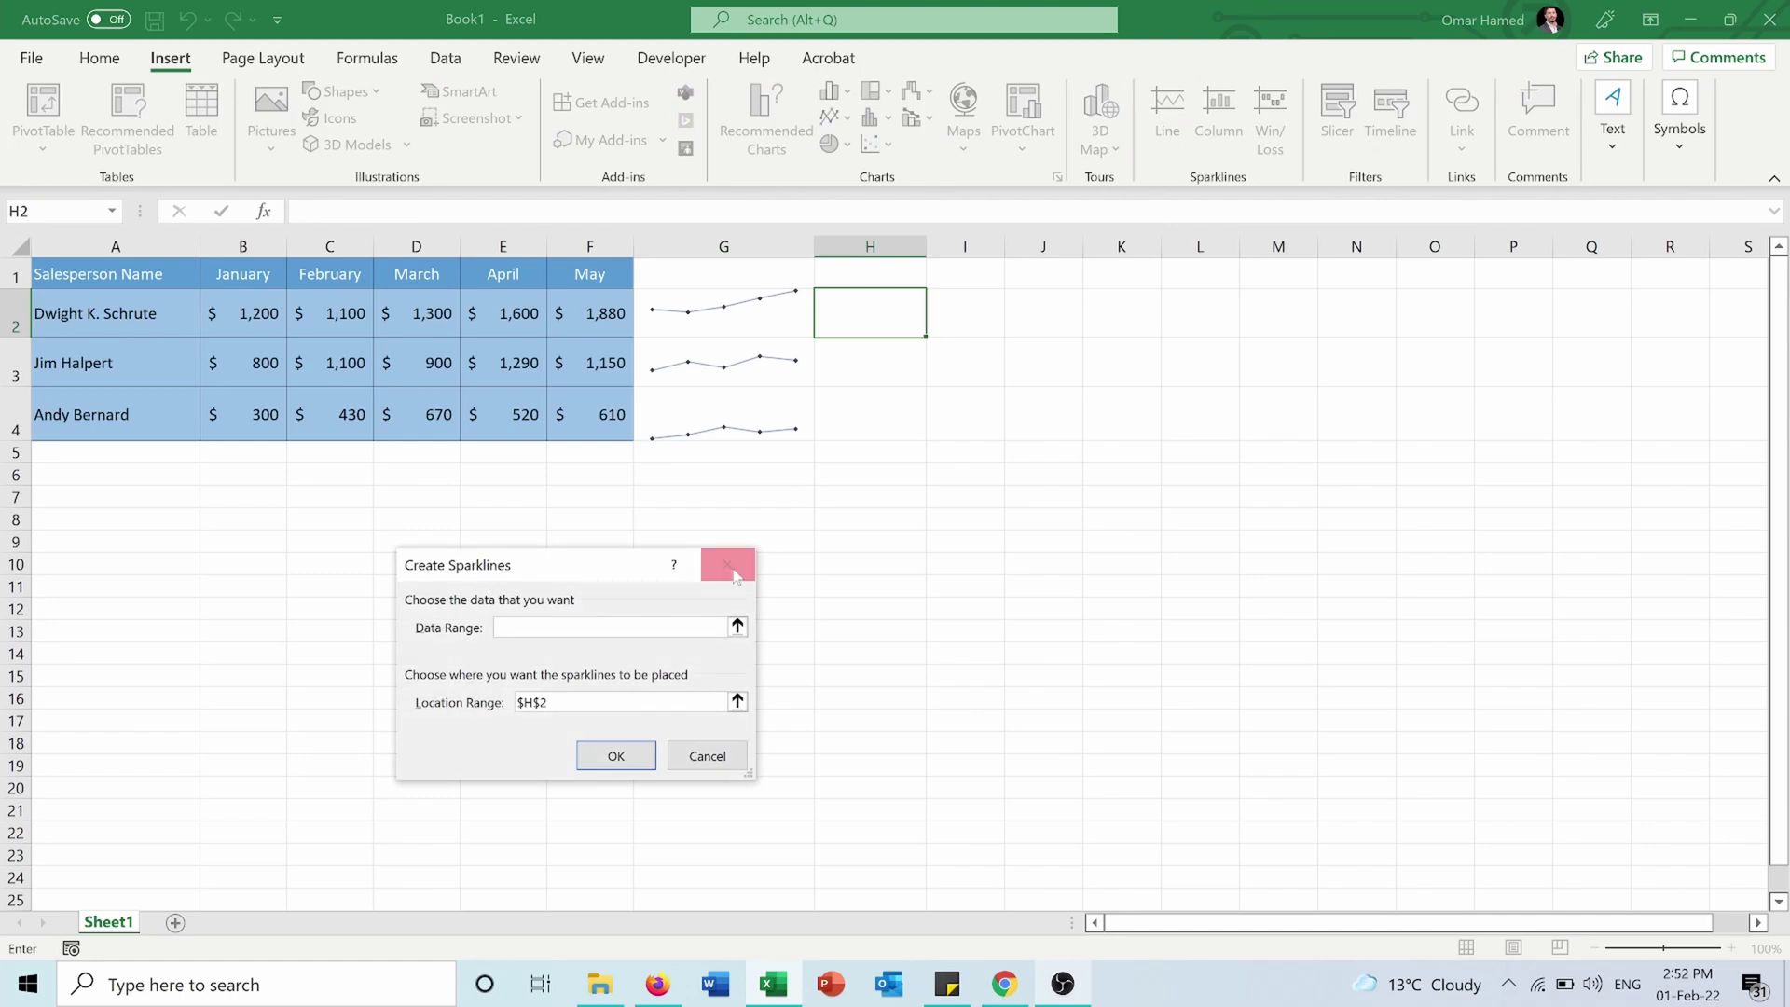
left_click(737, 626)
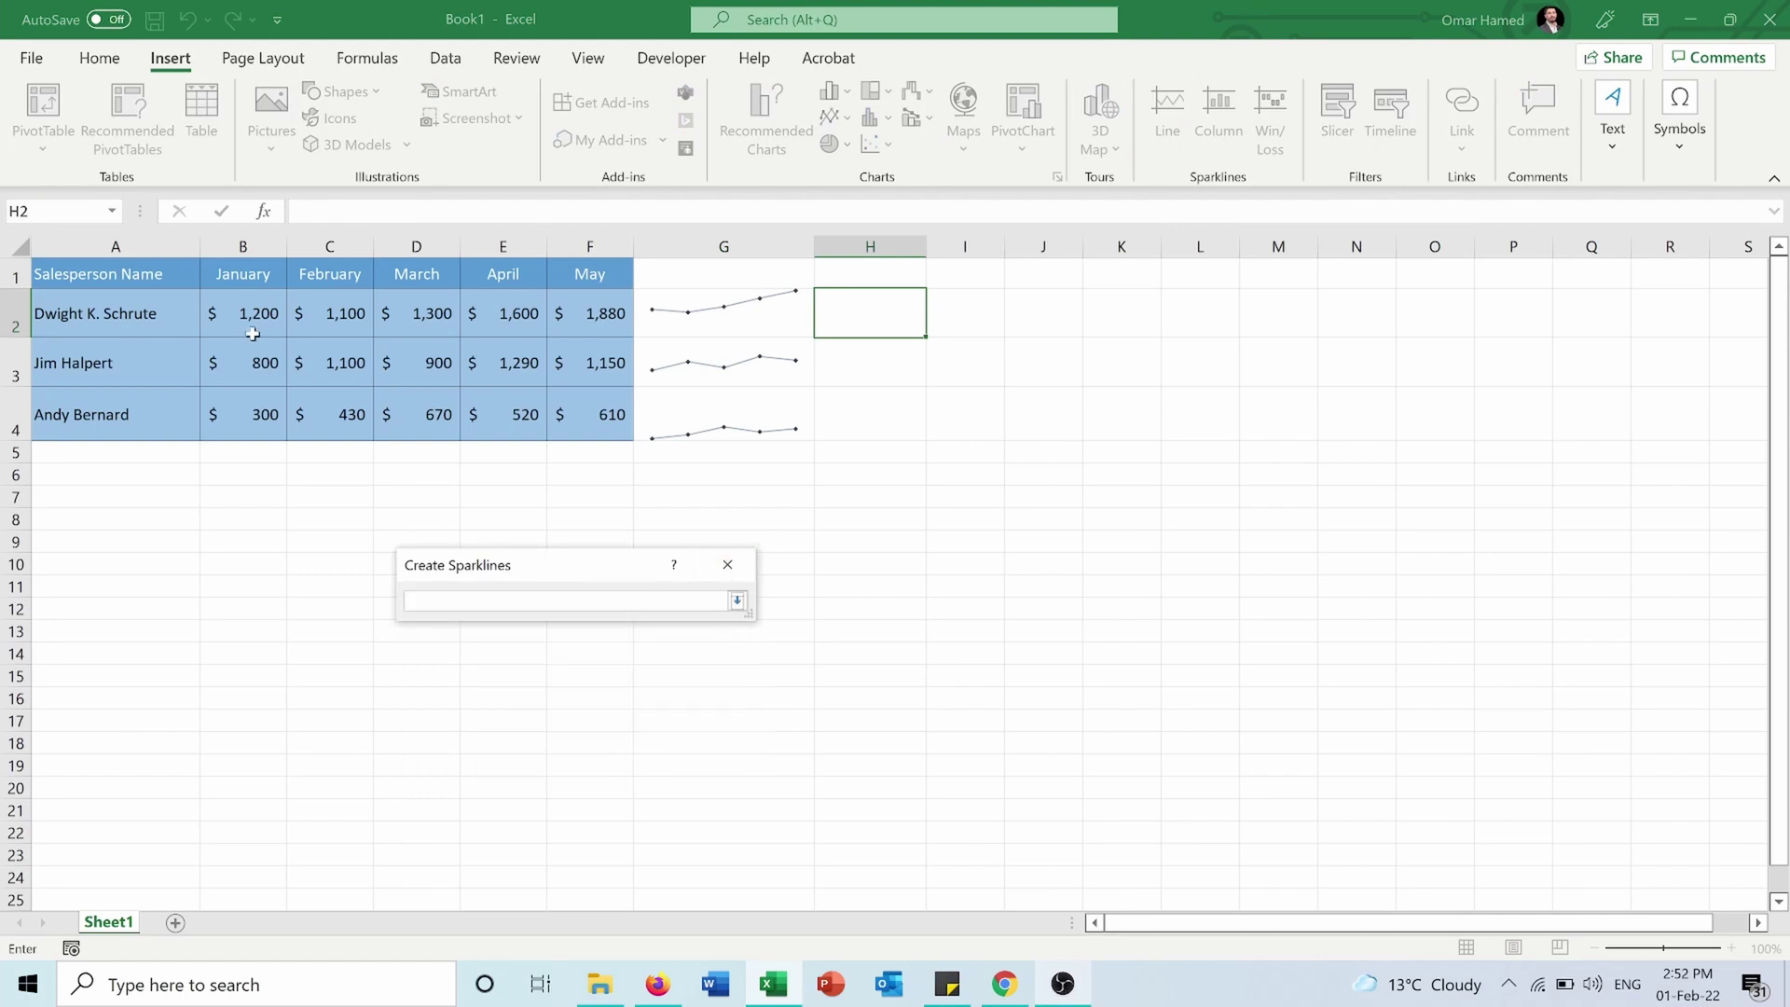
left_click_drag(238, 315, 590, 308)
key("Return")
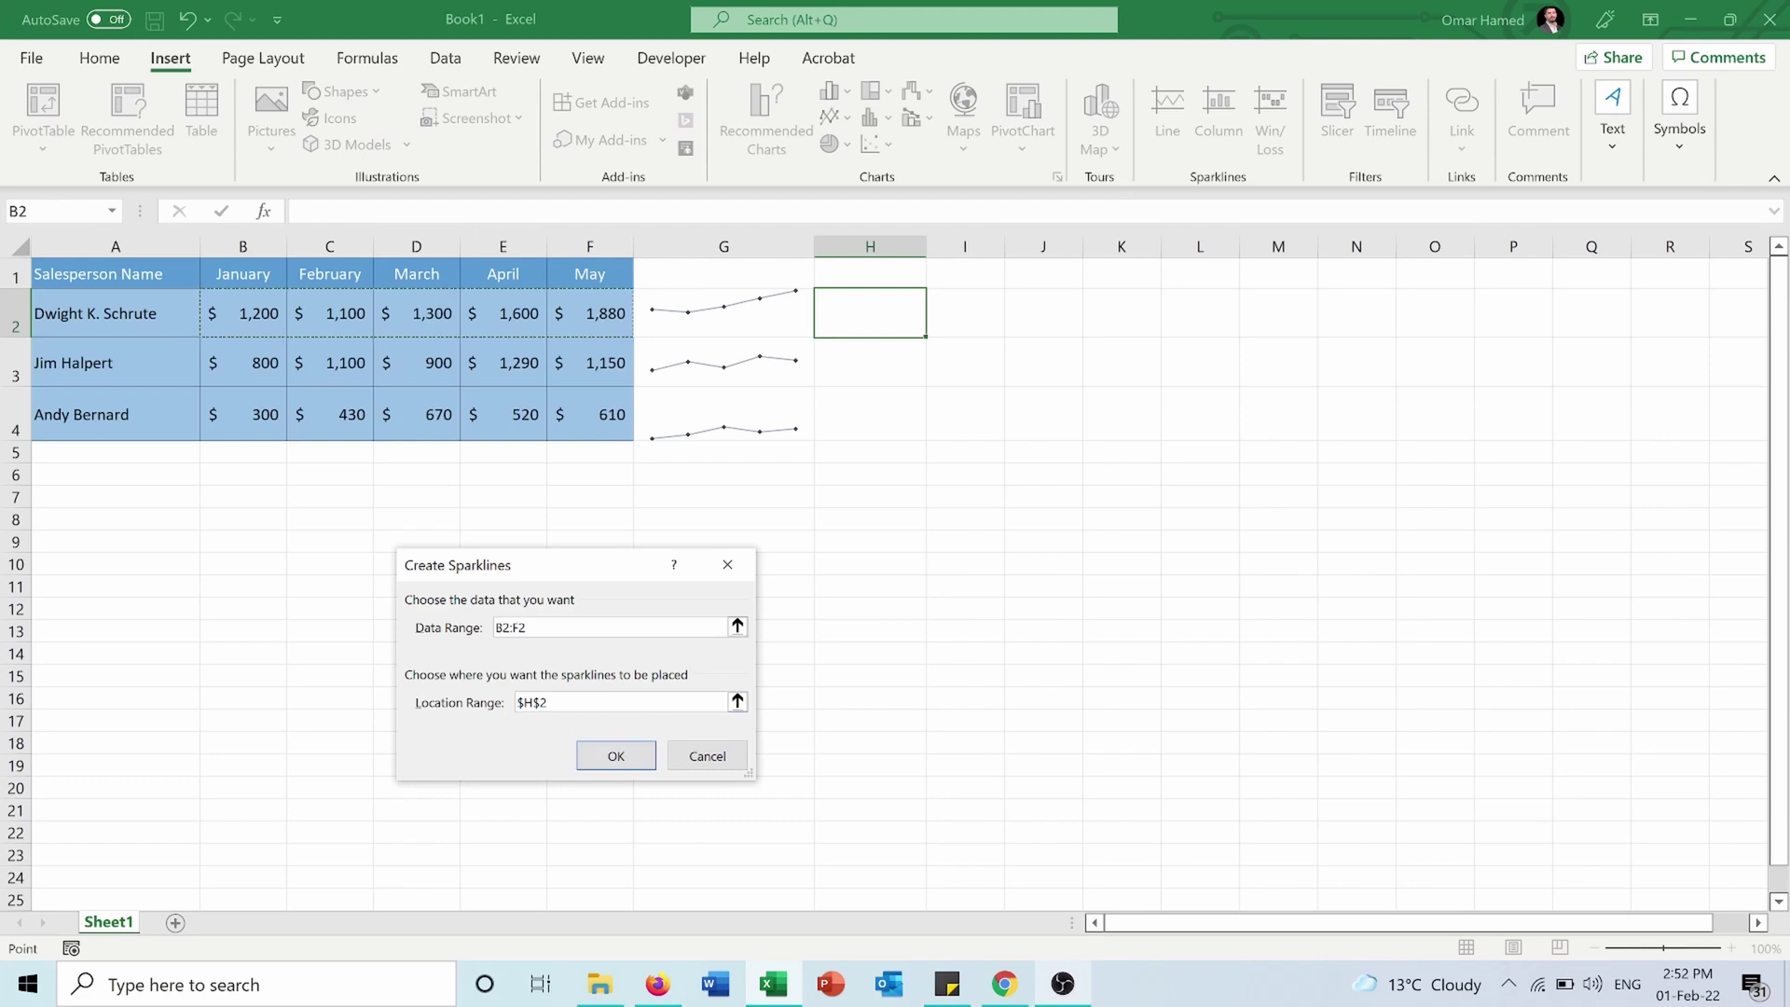
left_click(646, 753)
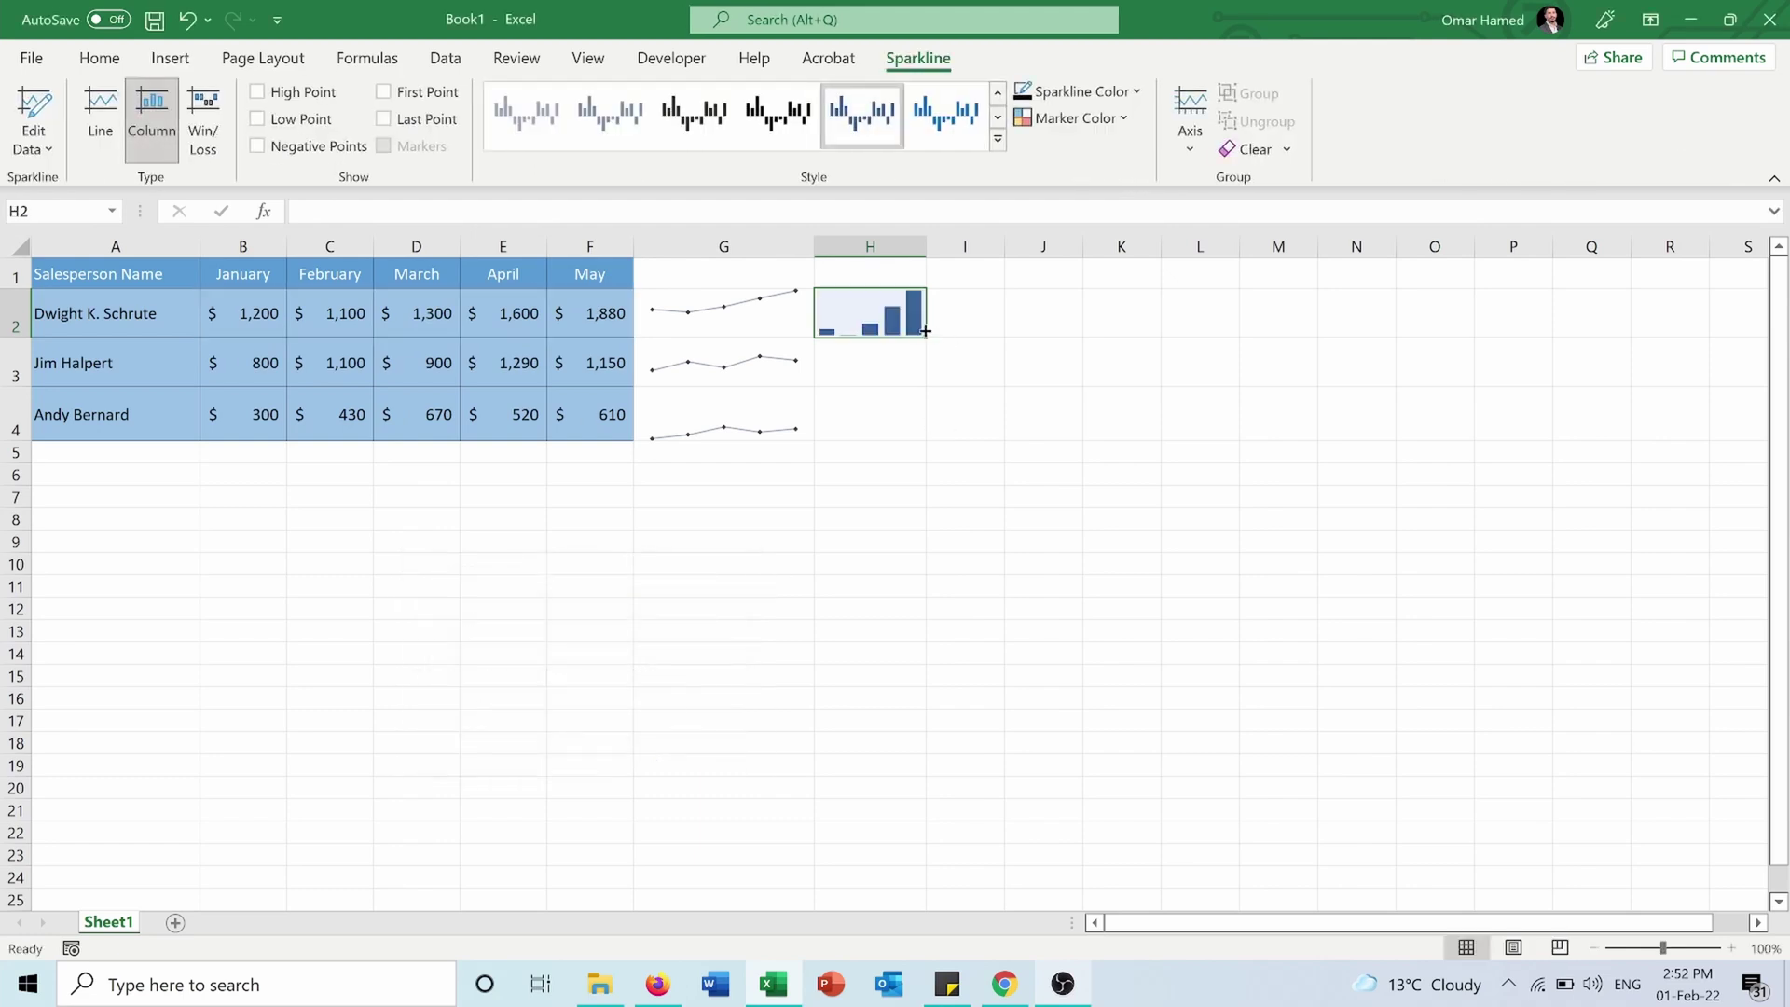
Fill the column sparkline down to H4 and widen column H
left_click_drag(922, 333, 925, 438)
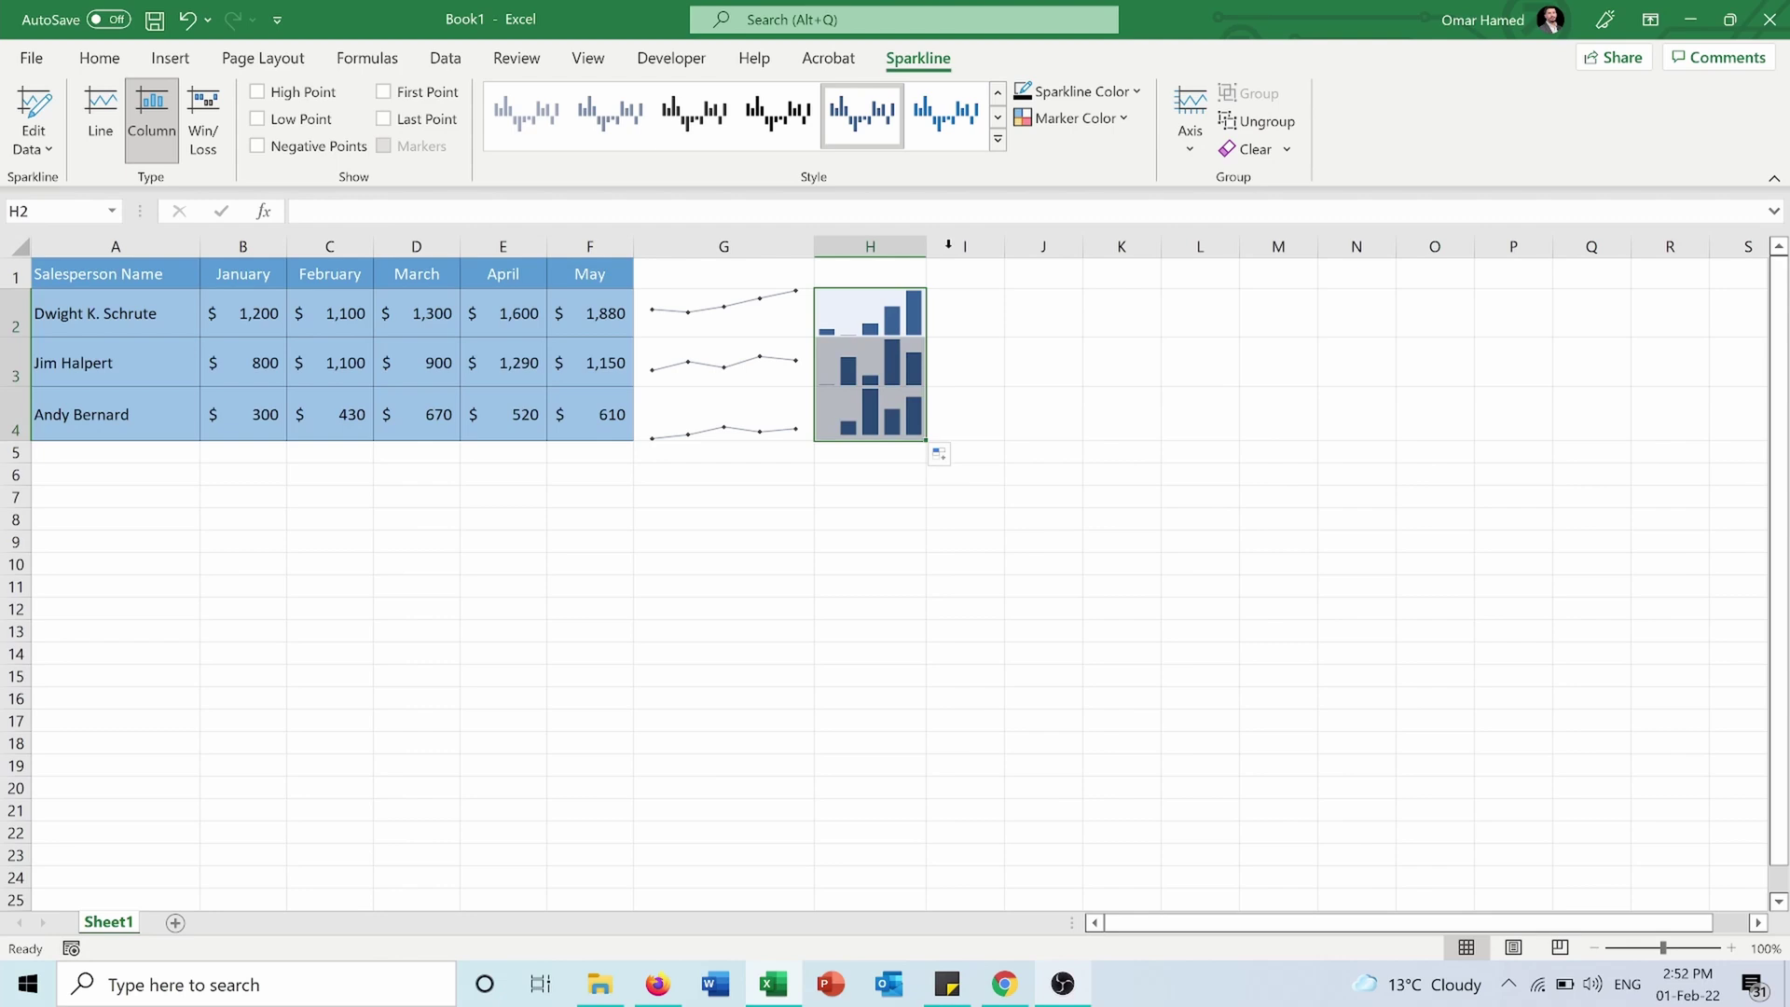
left_click_drag(929, 236, 1015, 245)
left_click(961, 463)
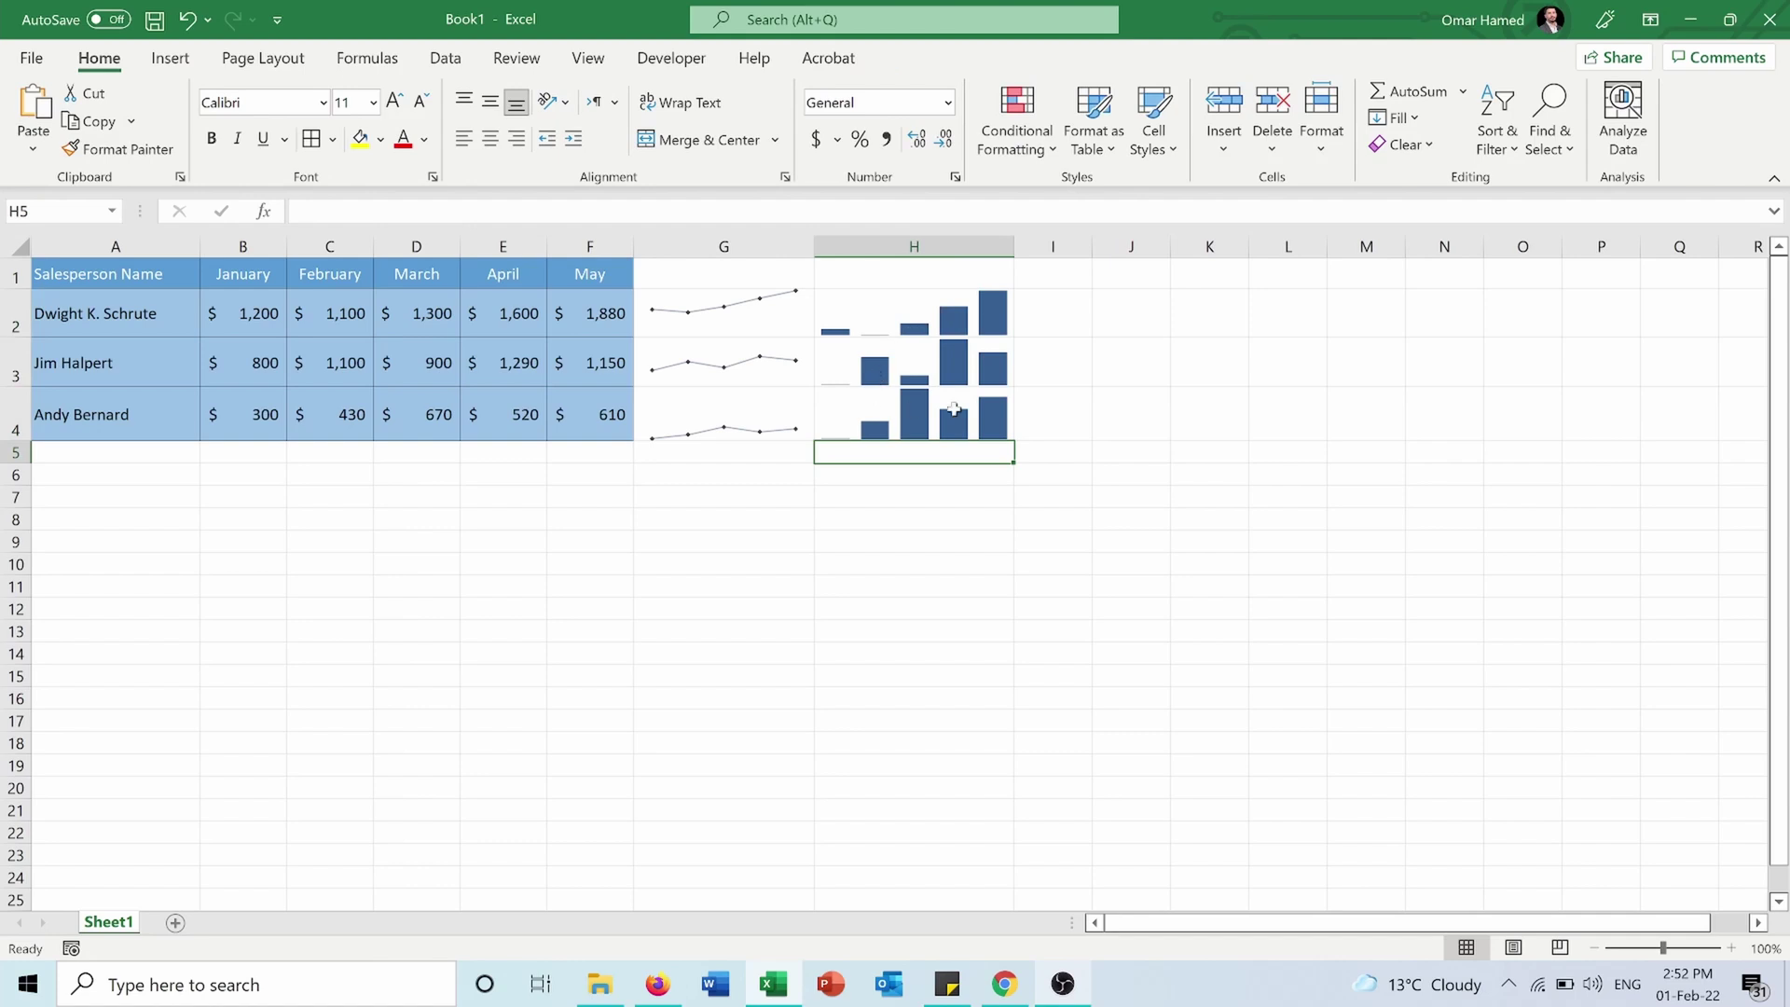
Apply the green style to the H2:H4 column sparklines
left_click(907, 303)
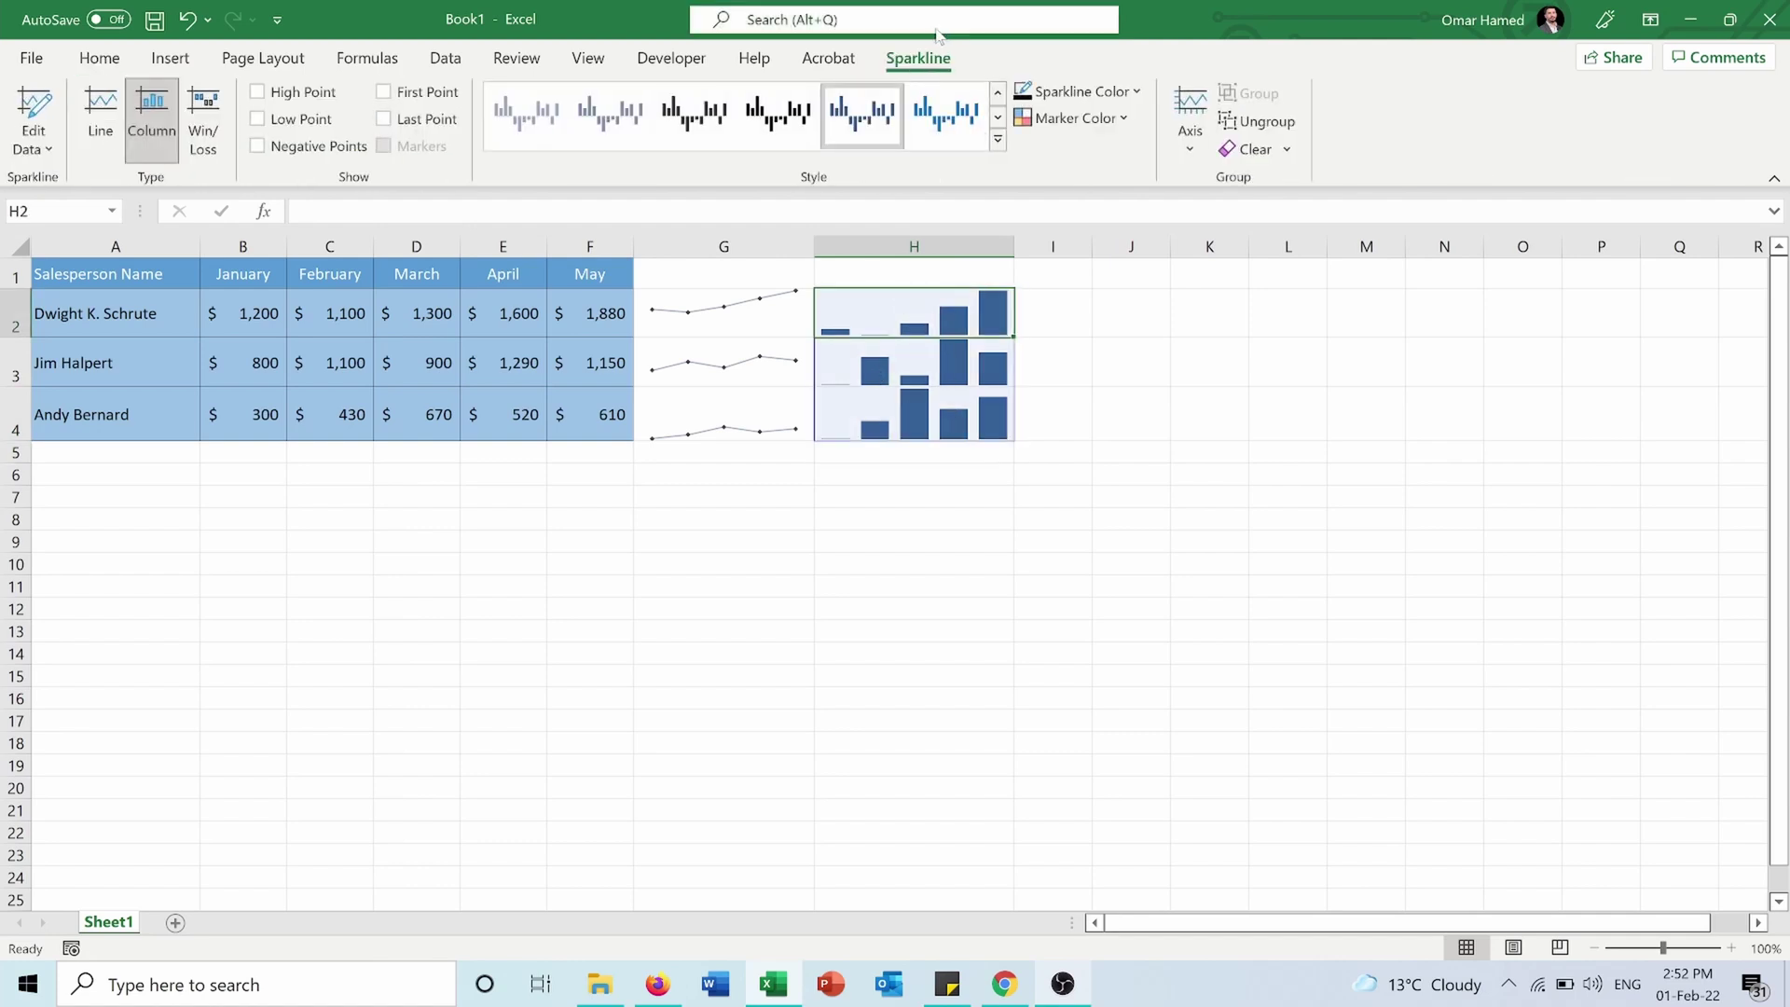
left_click(998, 156)
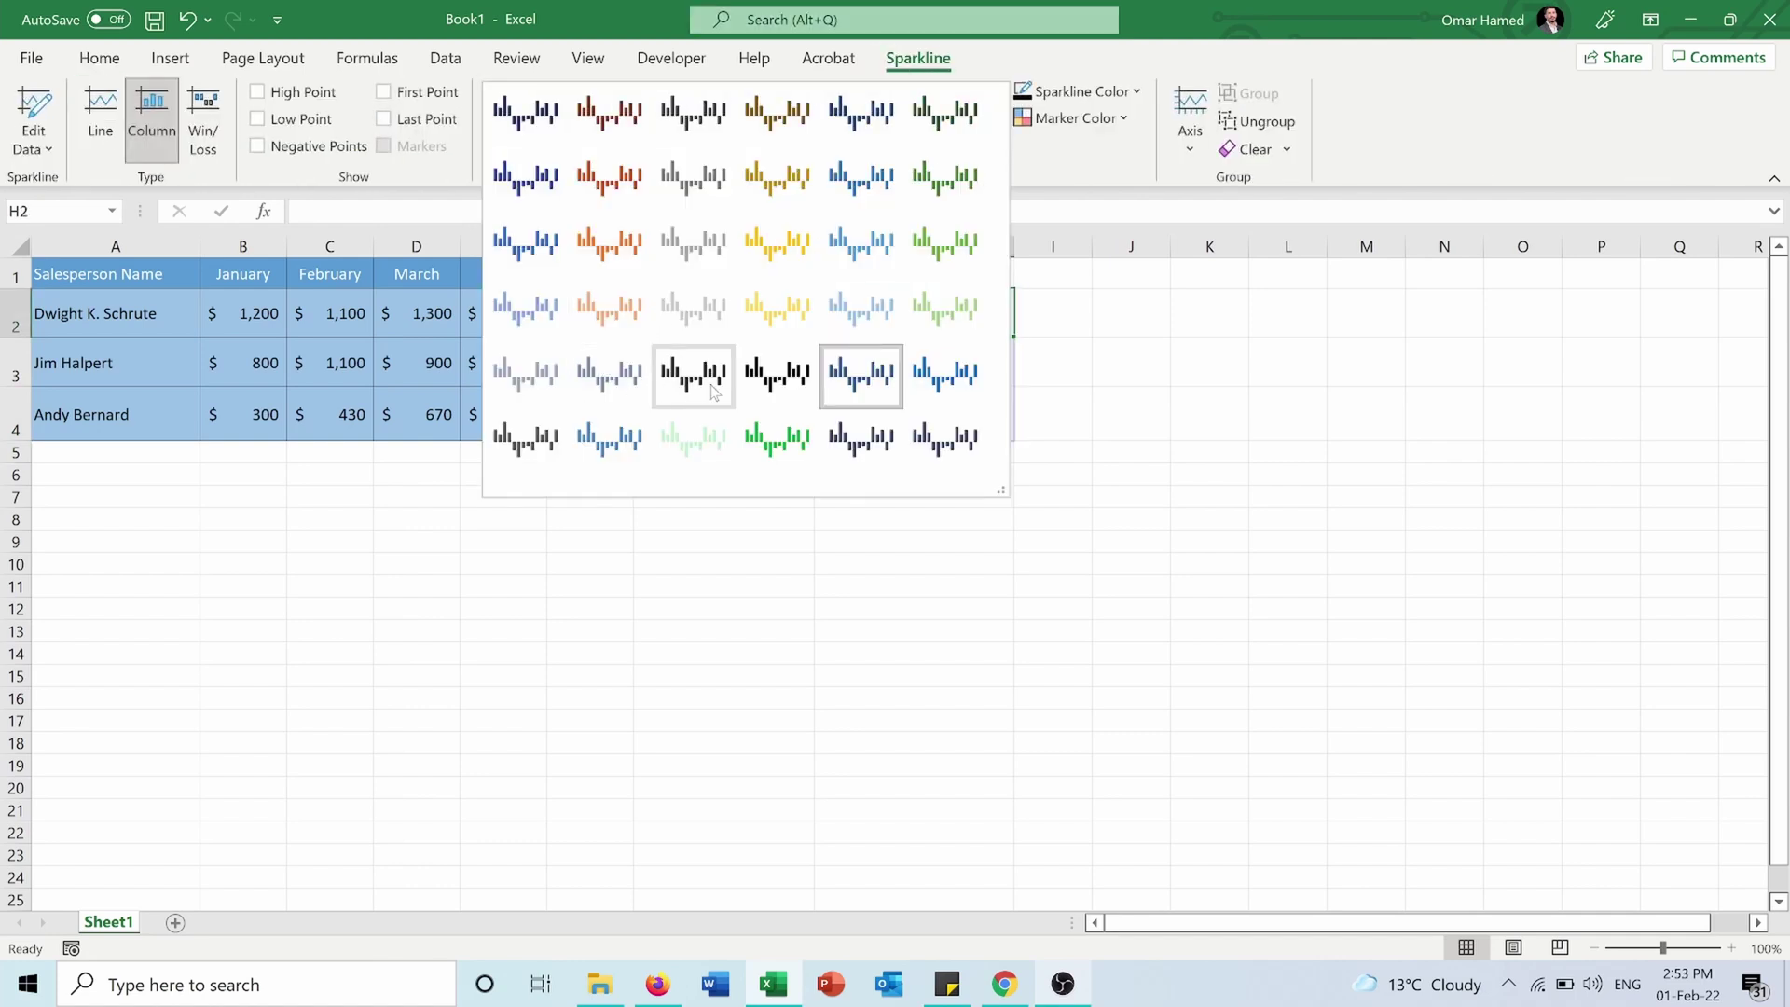
left_click(754, 431)
left_click(658, 581)
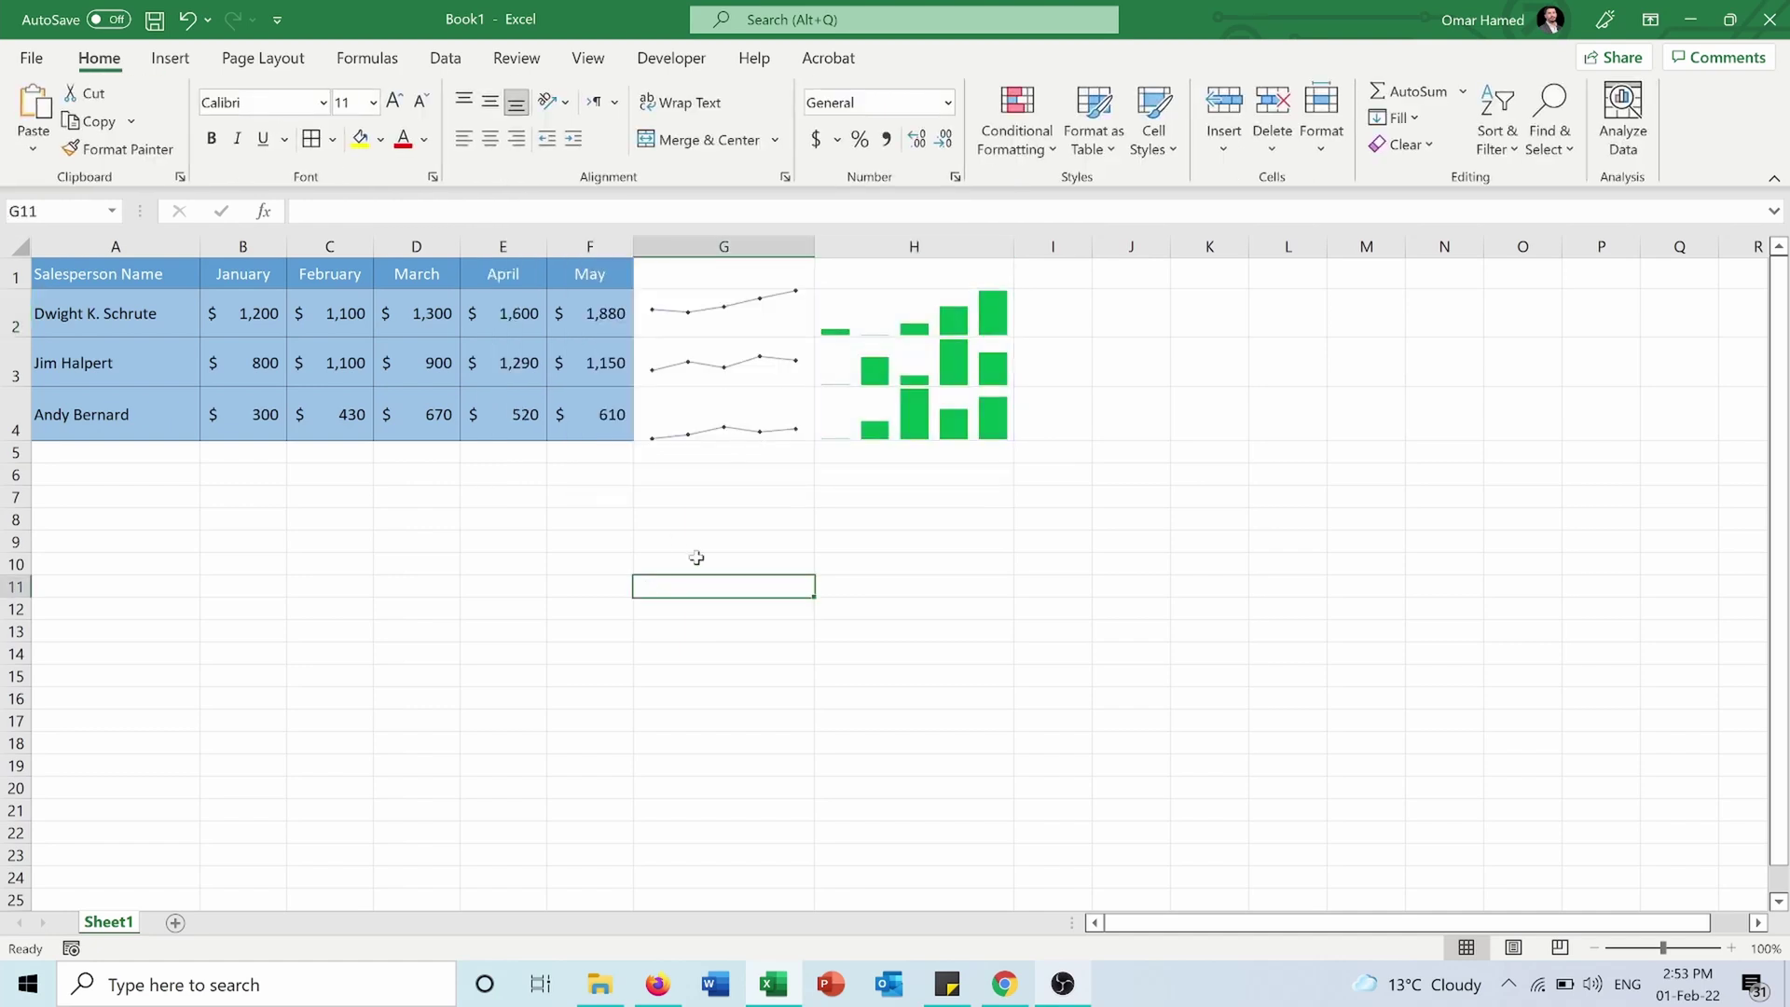
Set the H2:H4 sparklines' vertical minimum and maximum to Same for All Sparklines
left_click(930, 325)
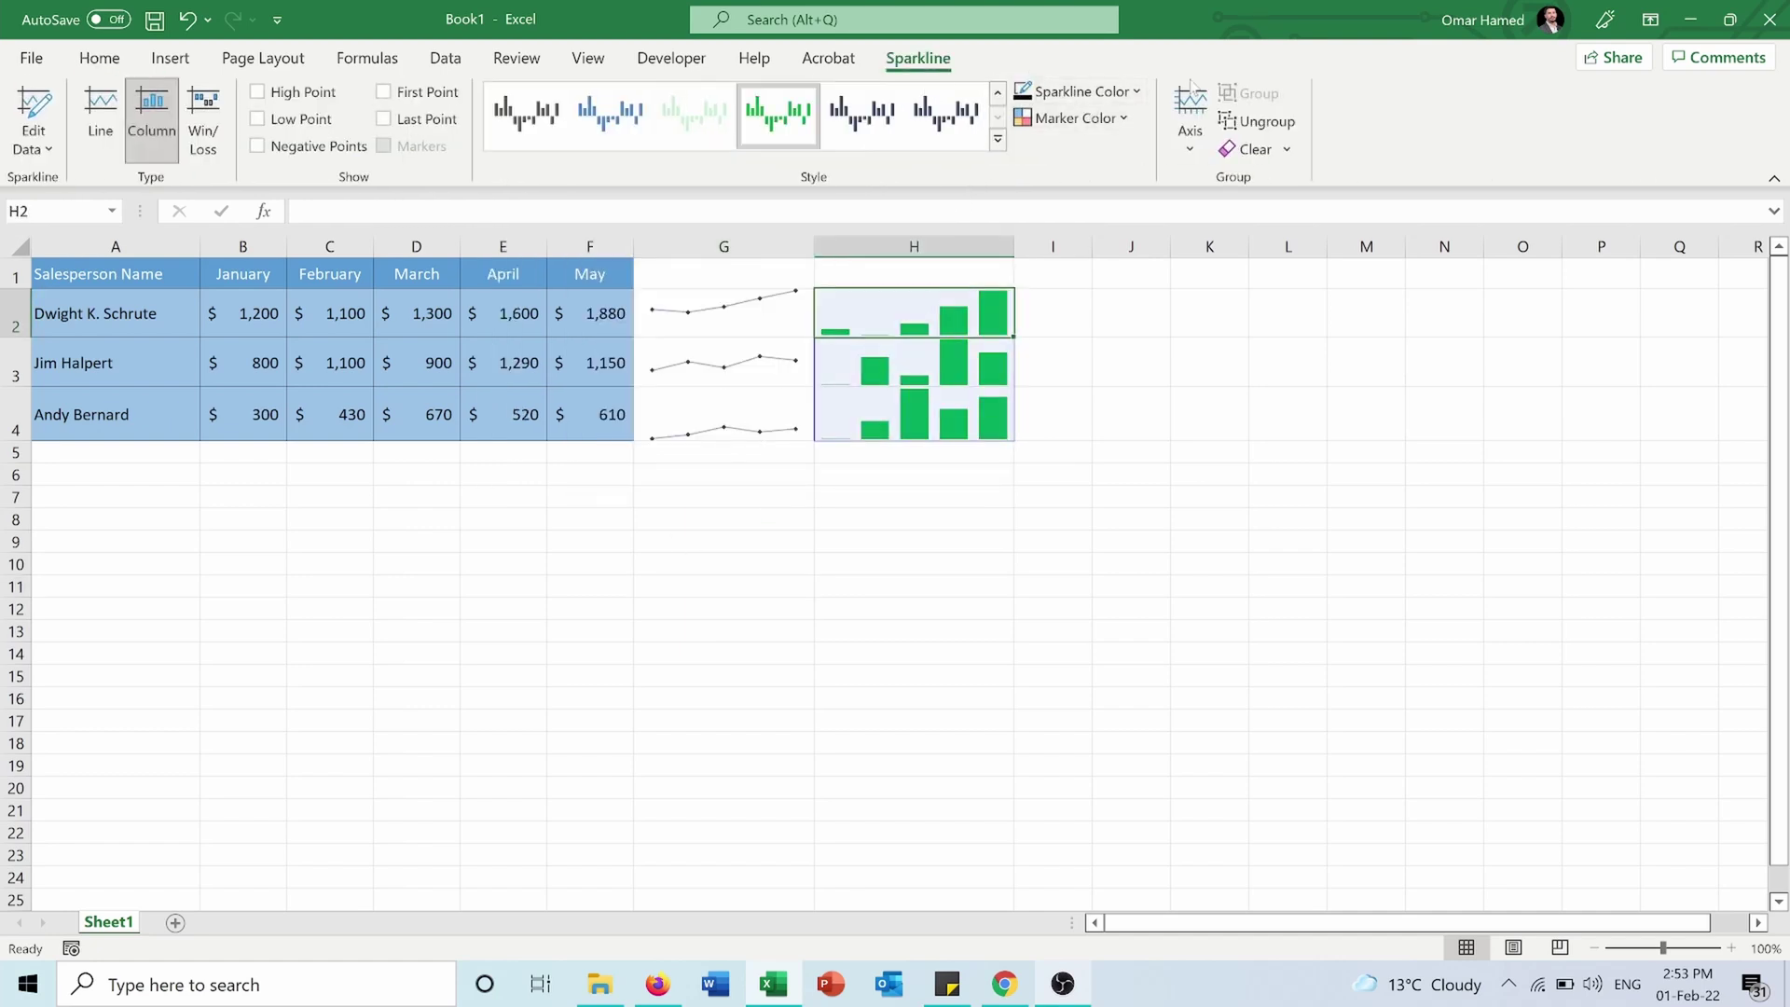
left_click(1189, 135)
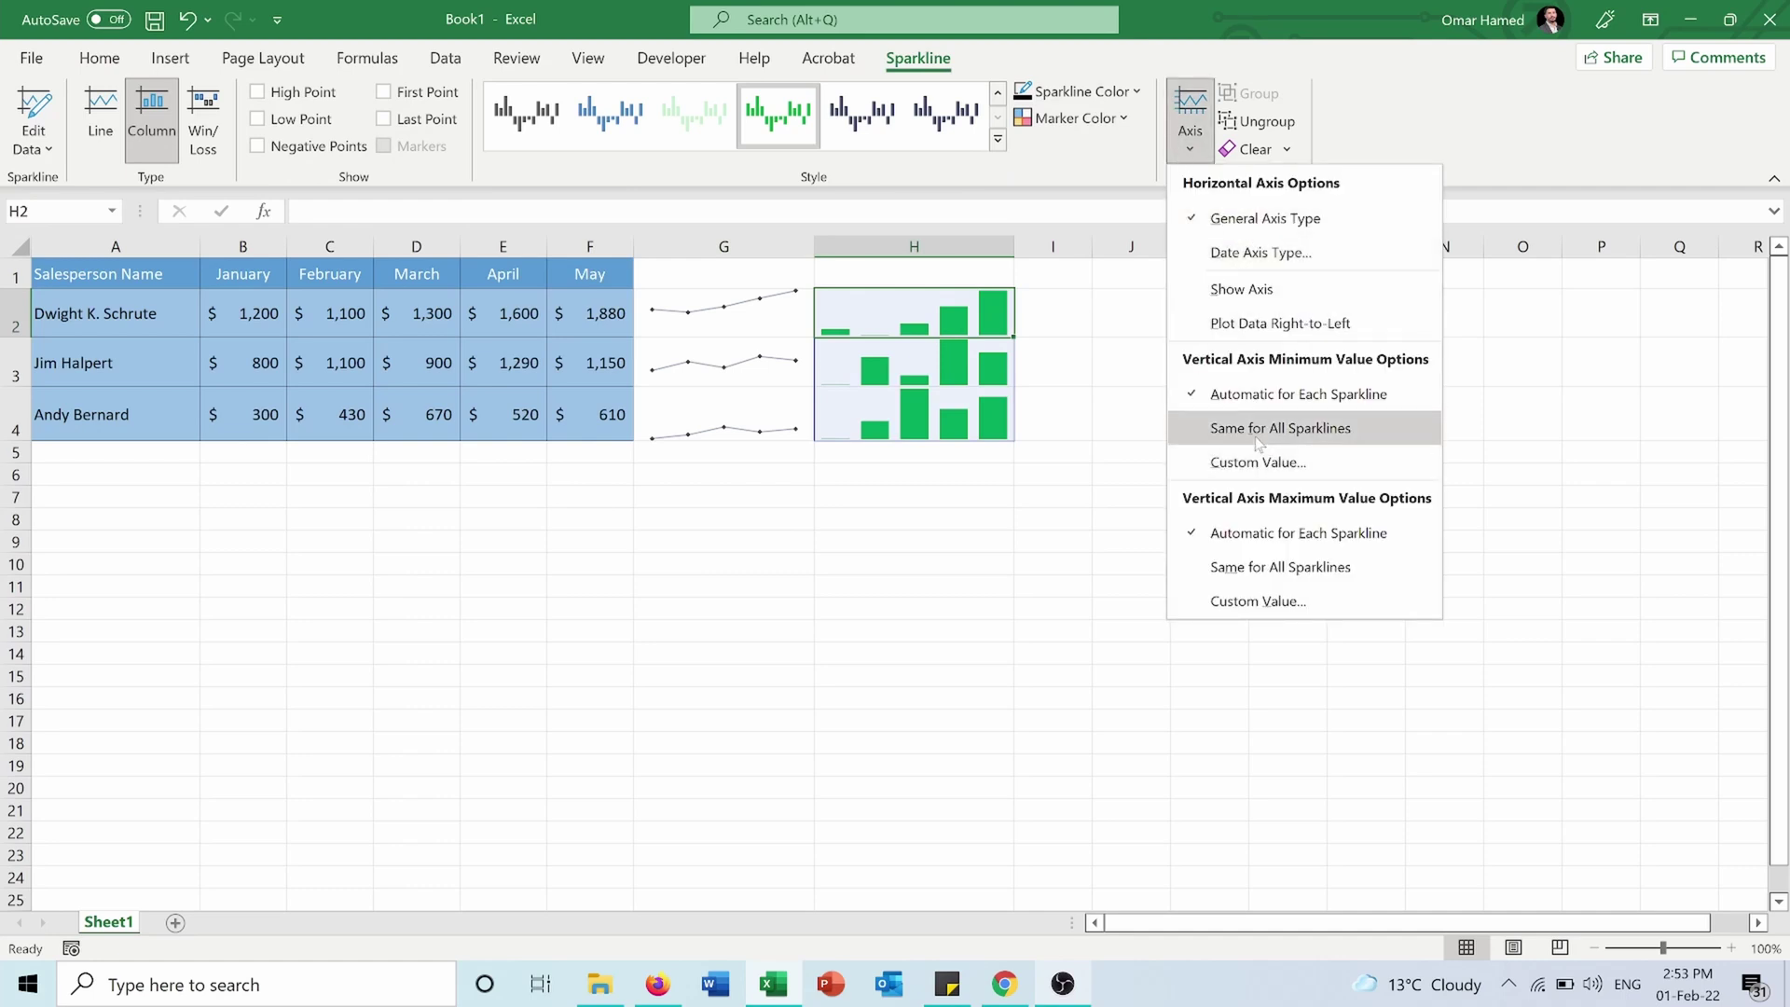
left_click(1253, 429)
left_click(1190, 149)
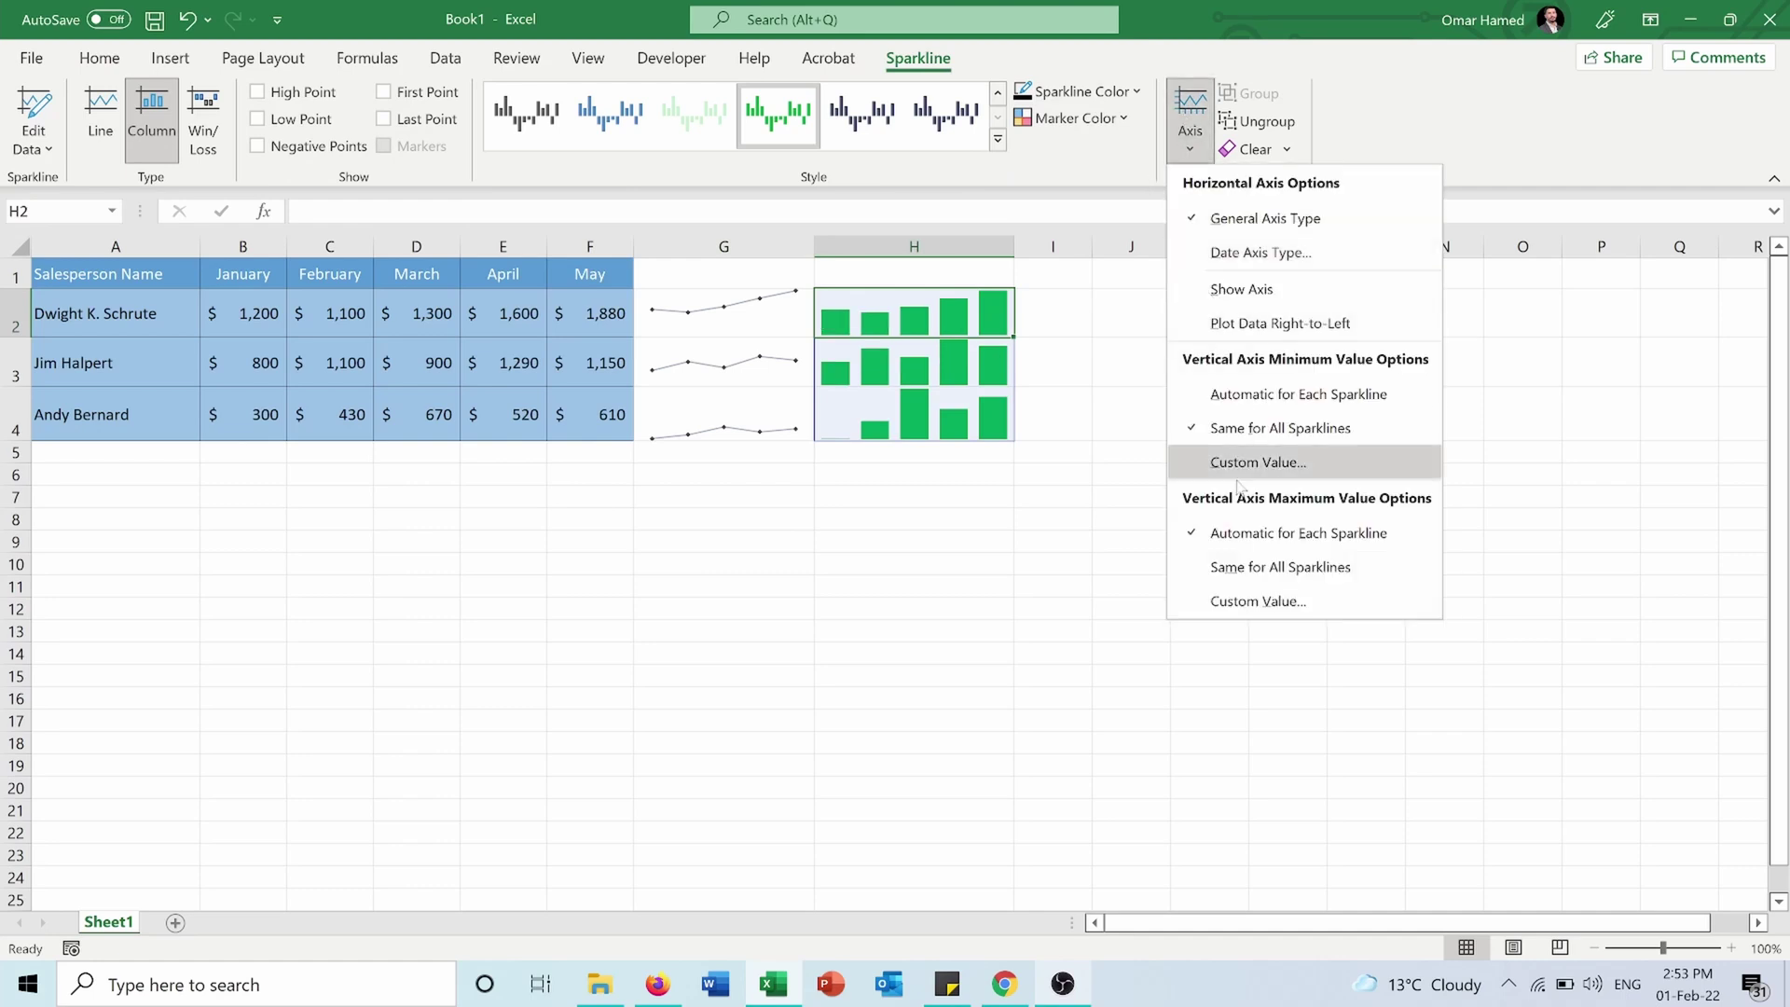
left_click(1227, 565)
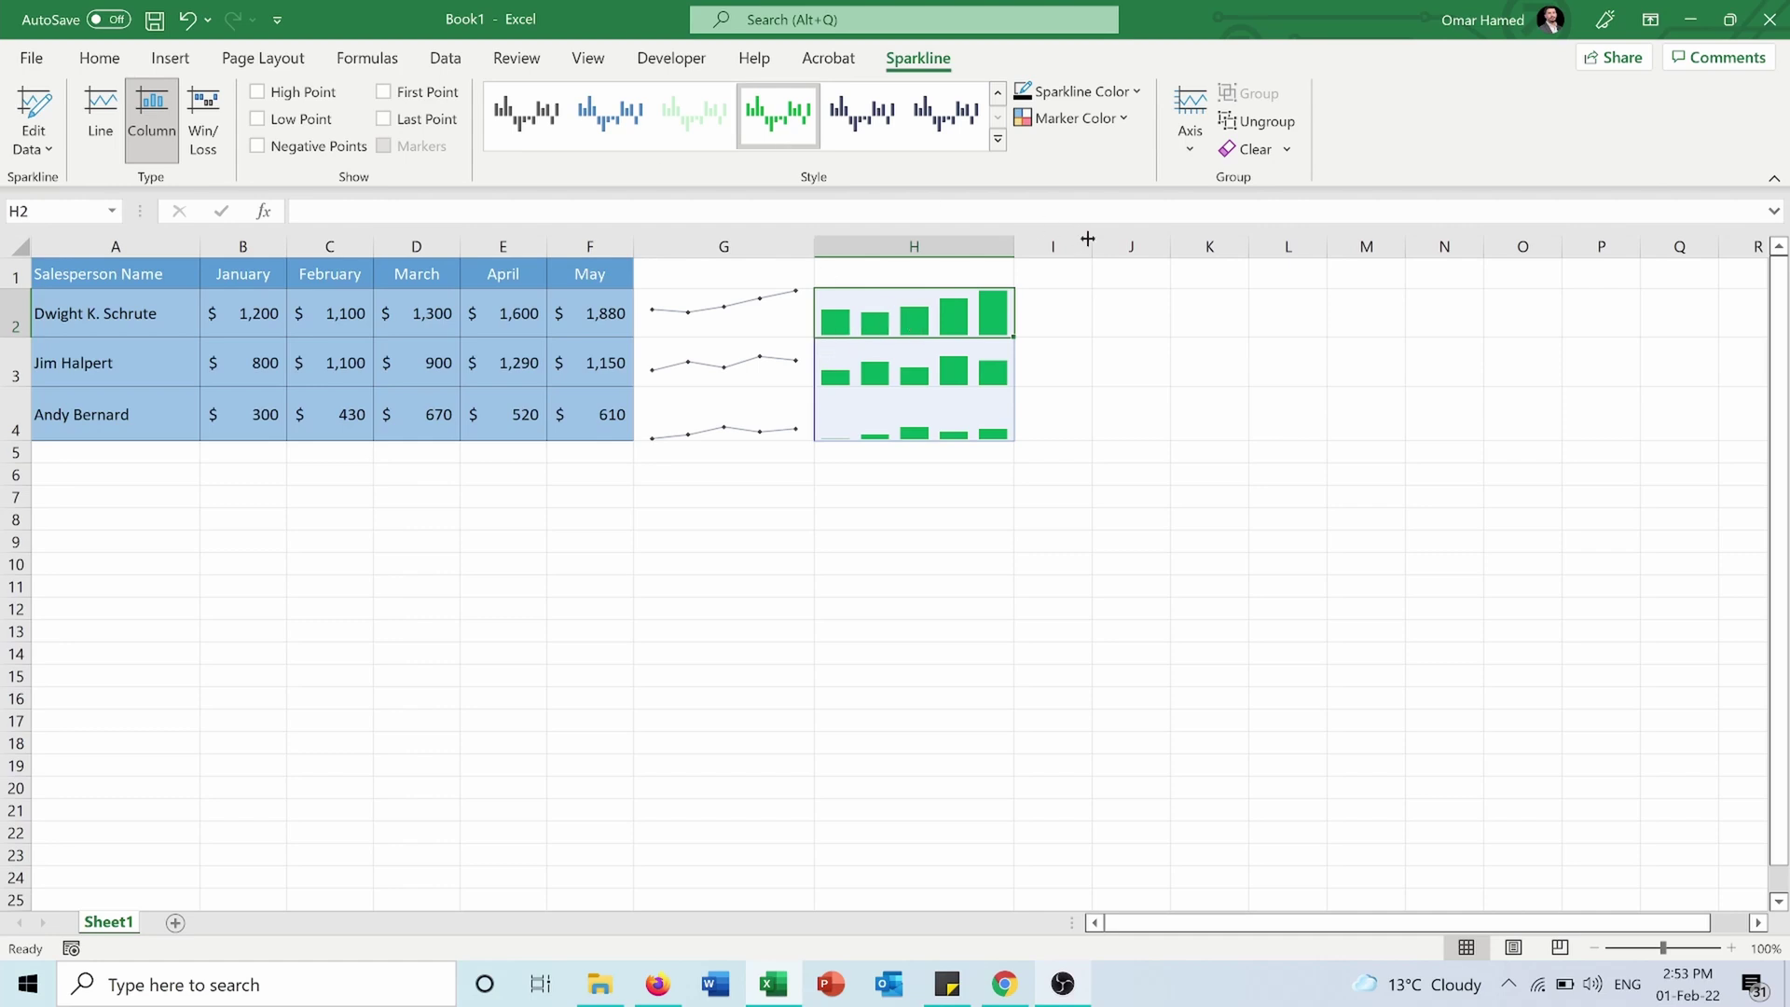
Create a win/loss sparkline in I2 from the B2:F2 sales data
left_click(1058, 298)
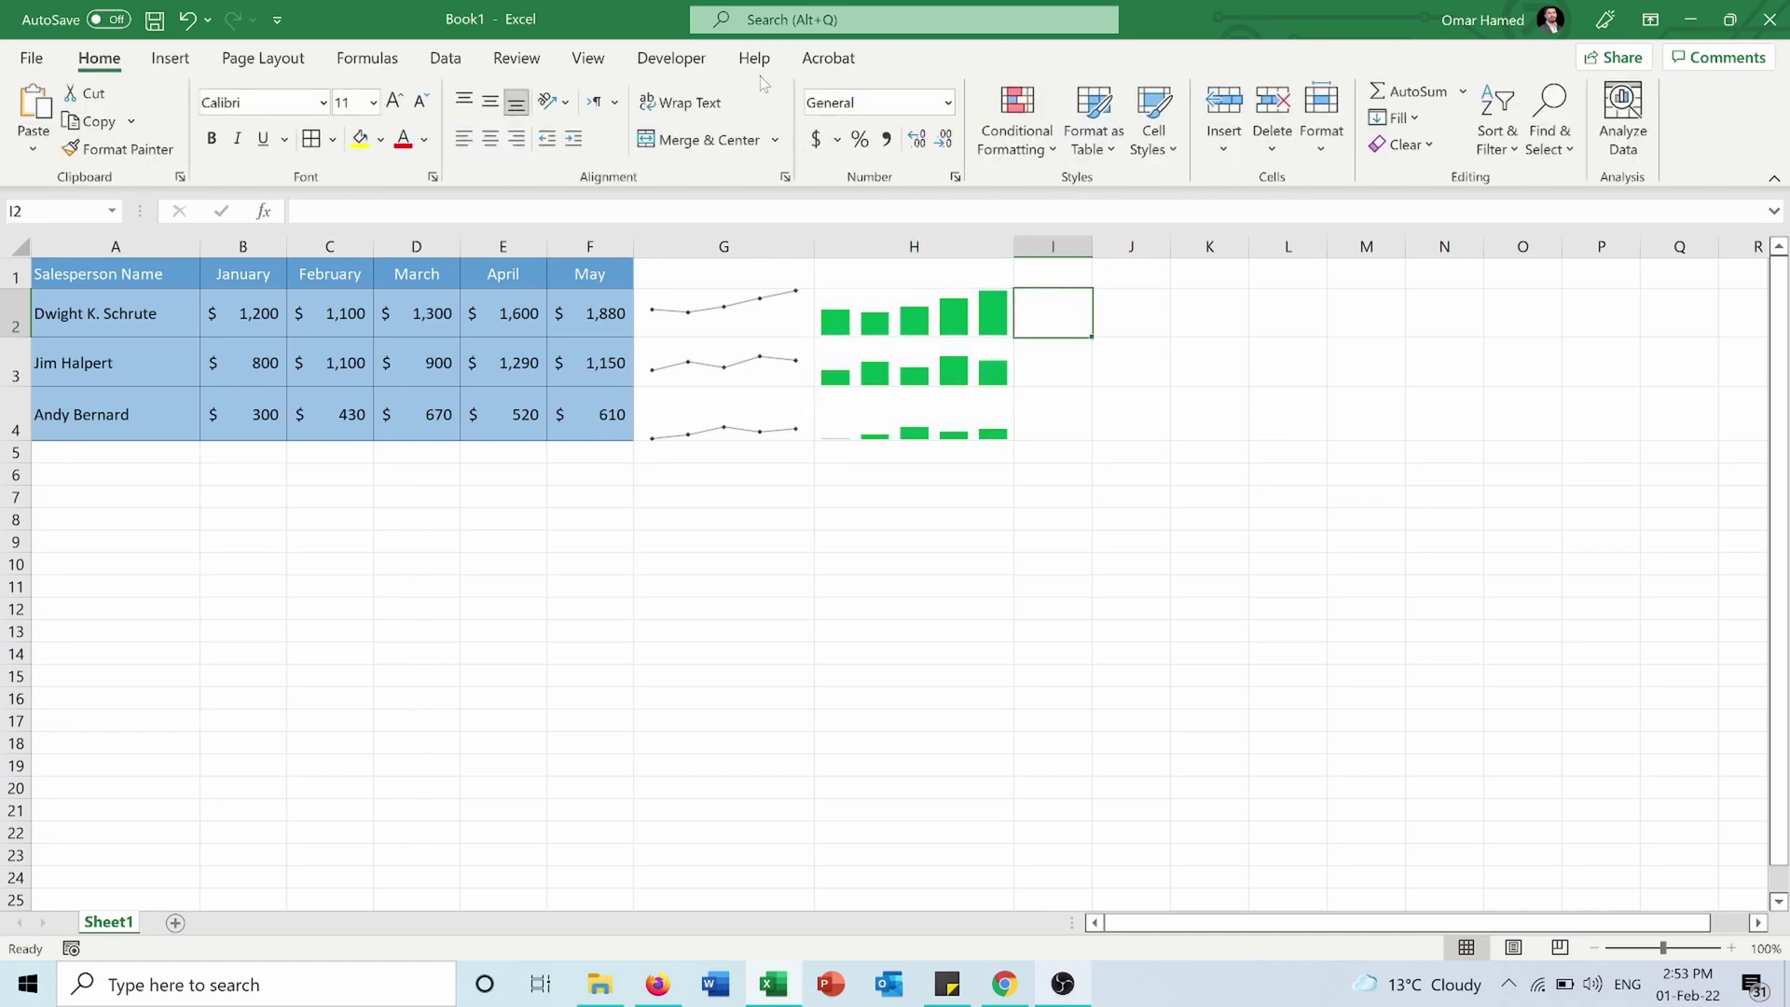
left_click(170, 60)
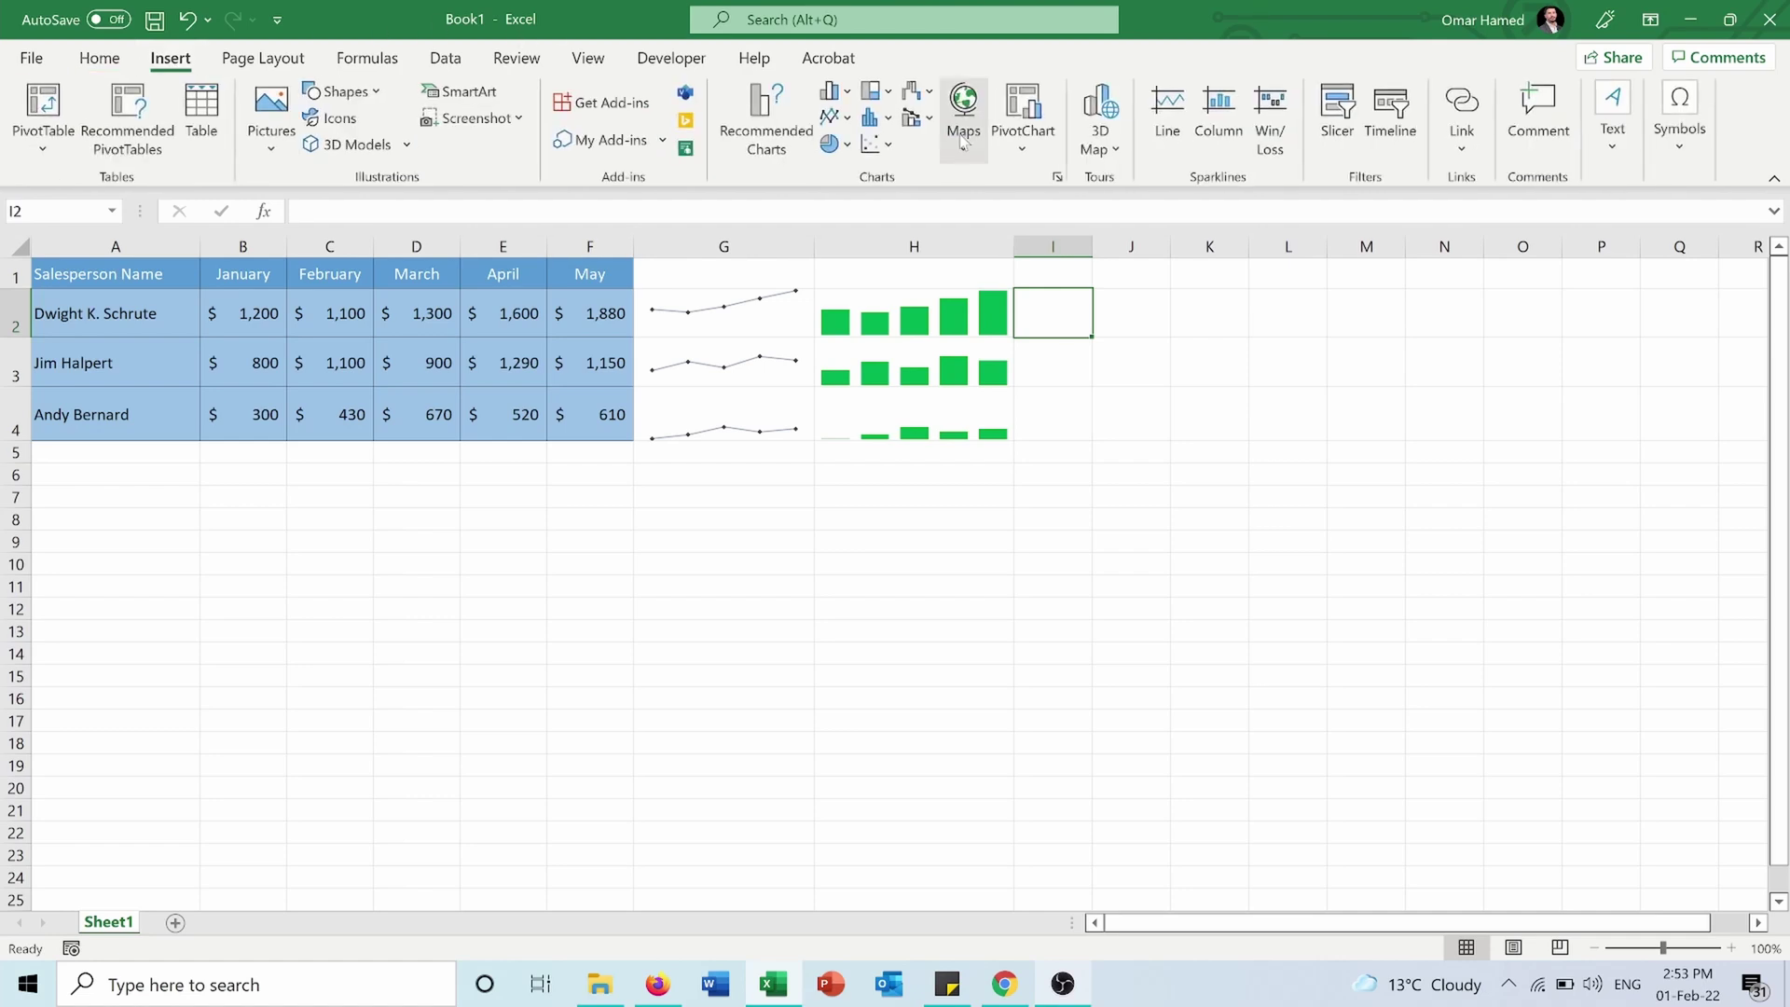
left_click(1267, 122)
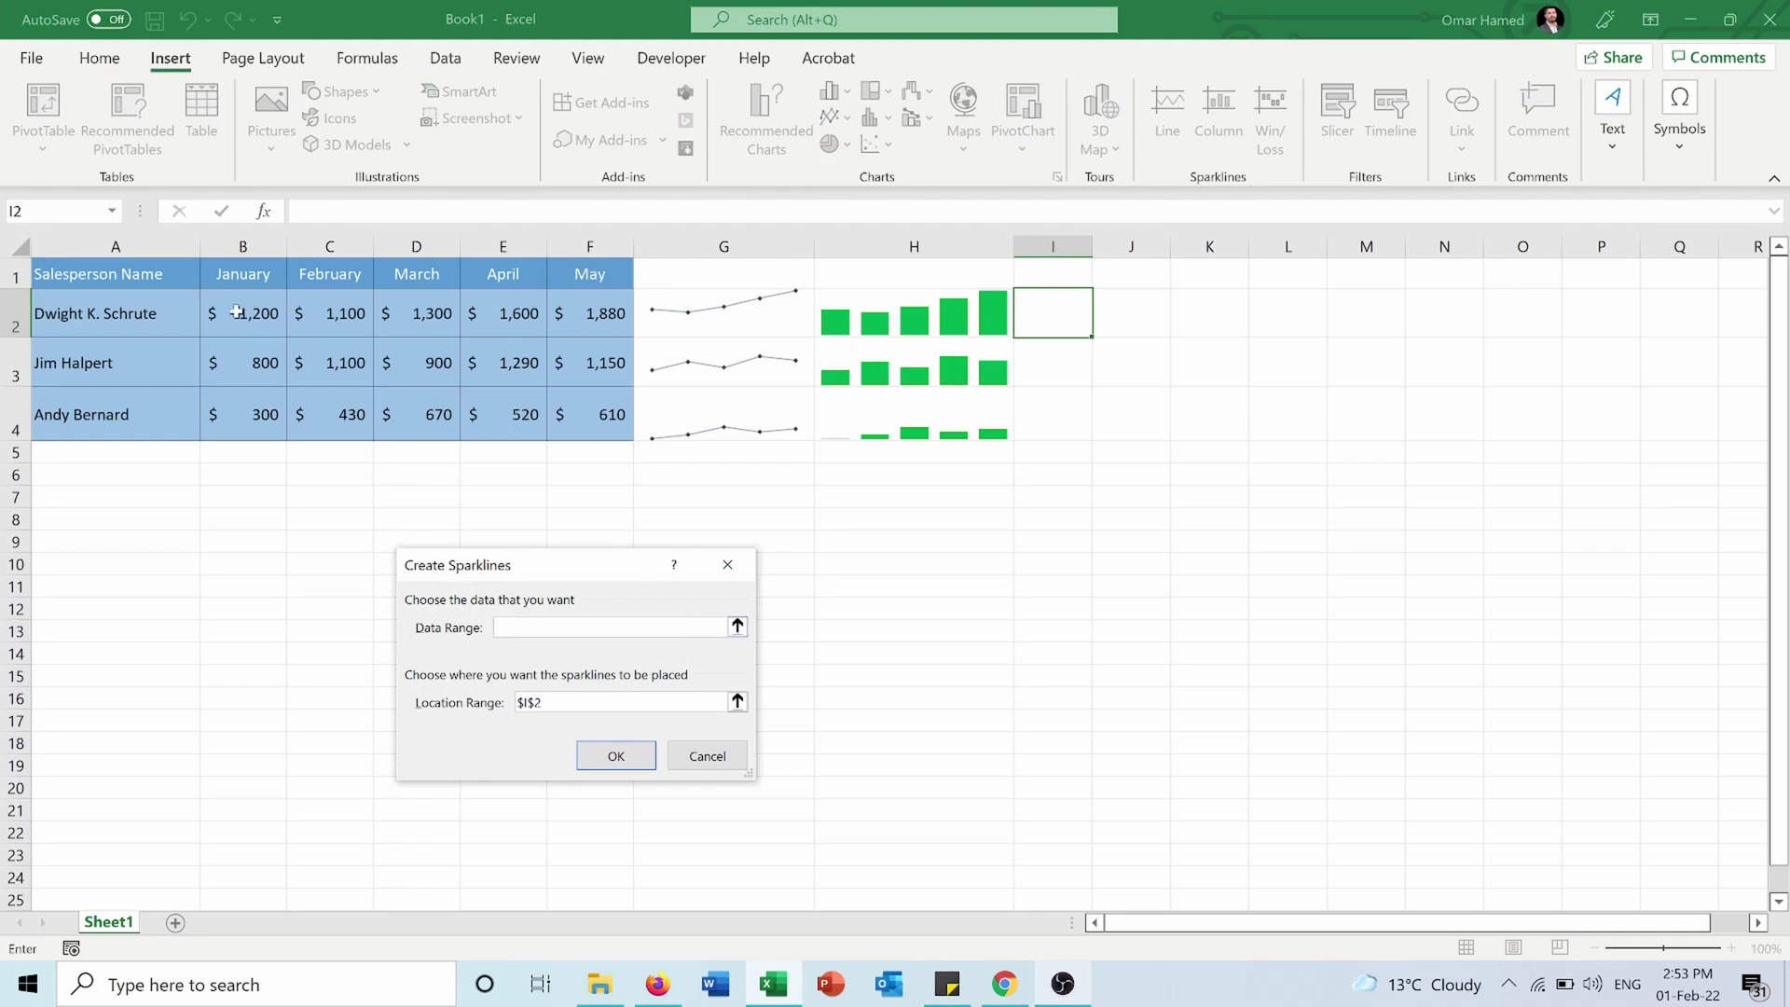
left_click_drag(238, 313, 579, 329)
key("Return")
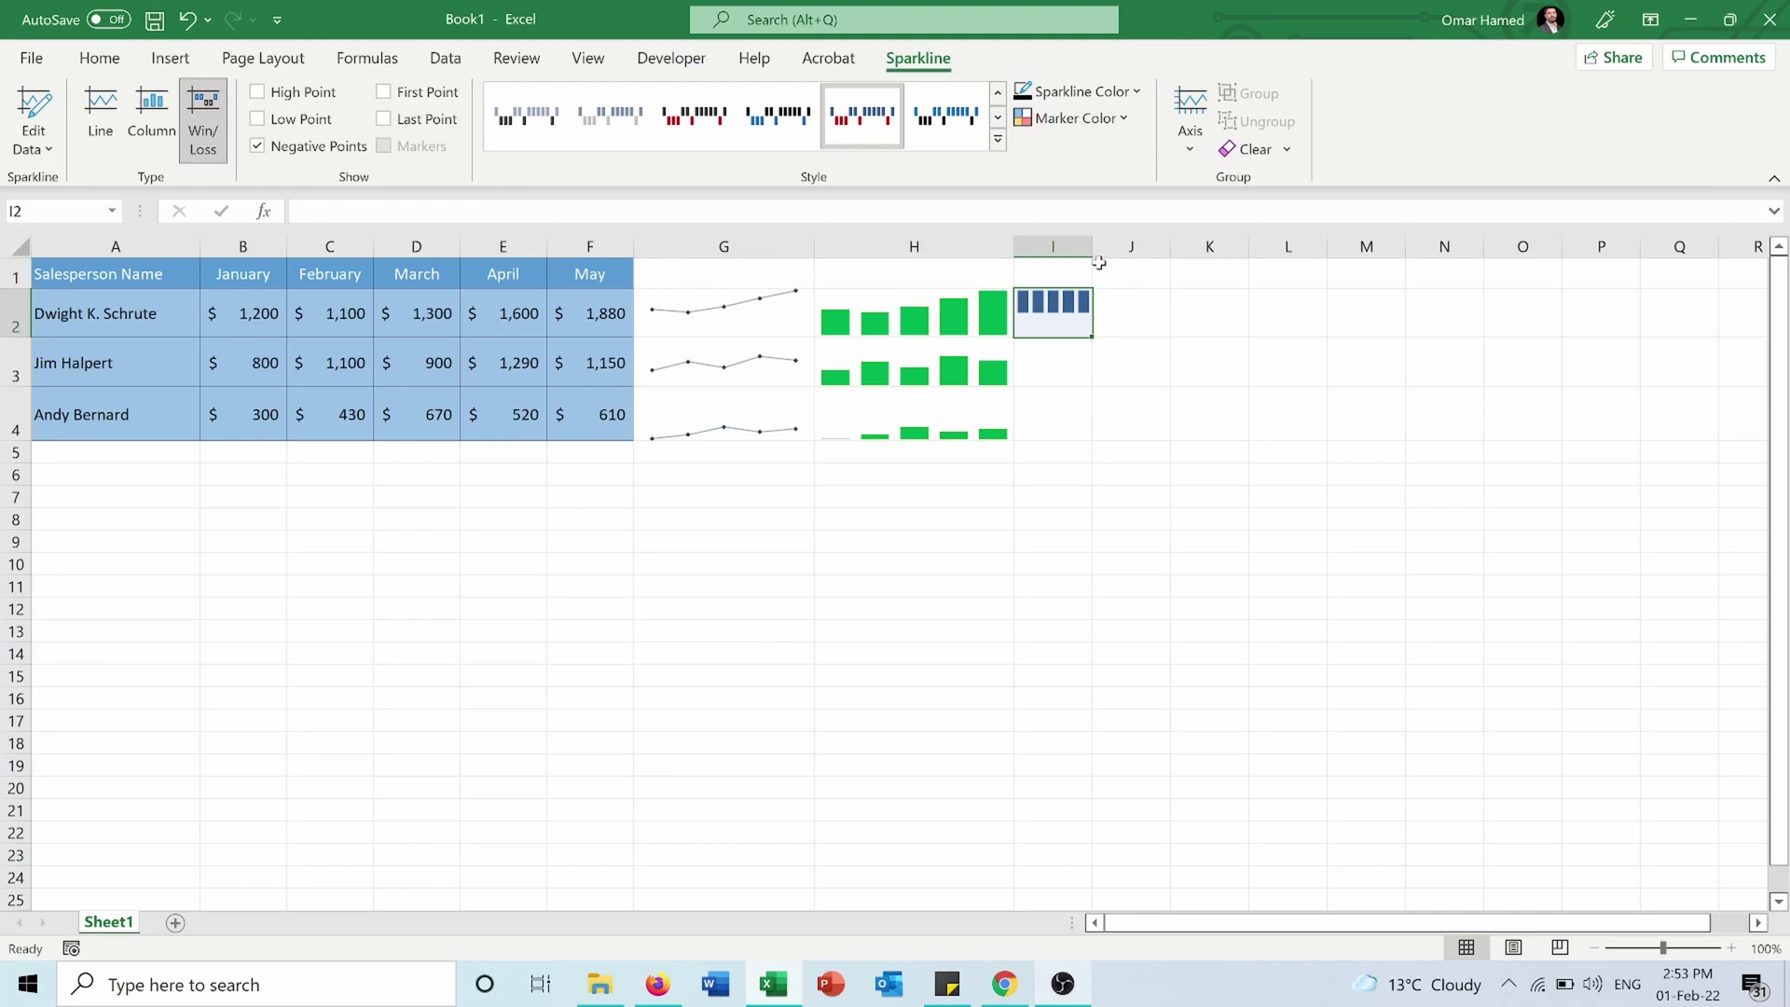
Widen column I and fill the win/loss sparkline down to I4
left_click_drag(1096, 249, 1270, 239)
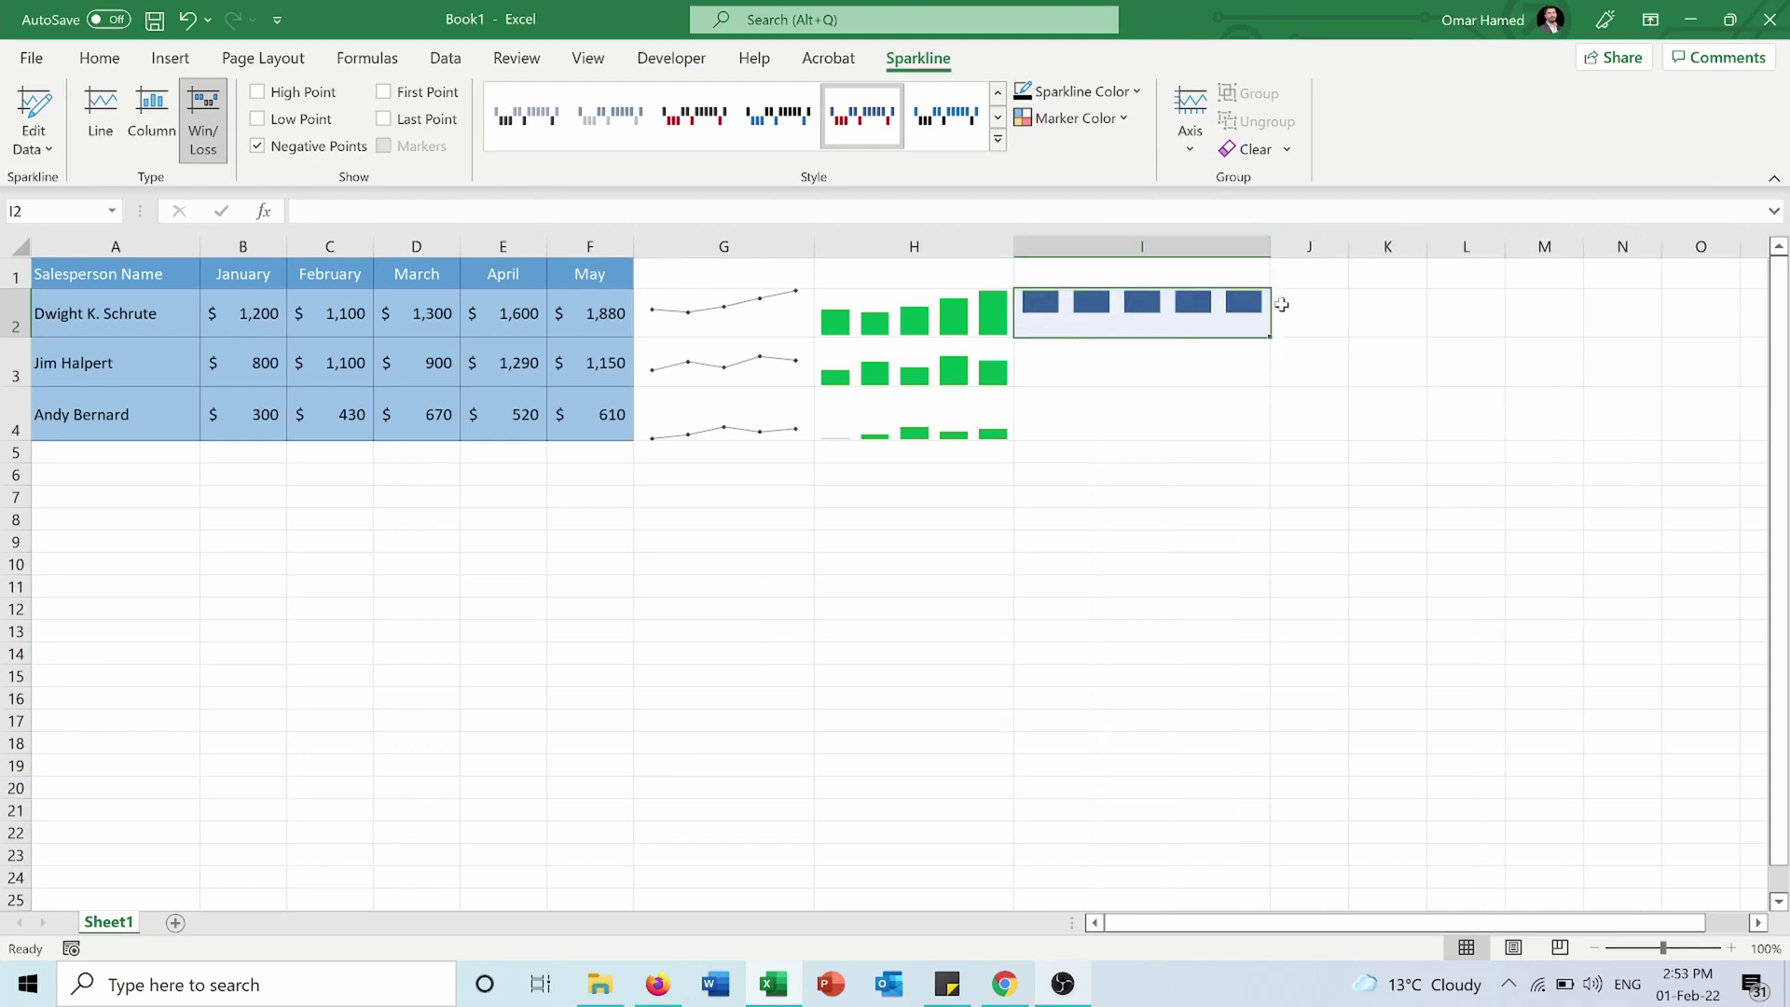
left_click_drag(1269, 322, 1269, 435)
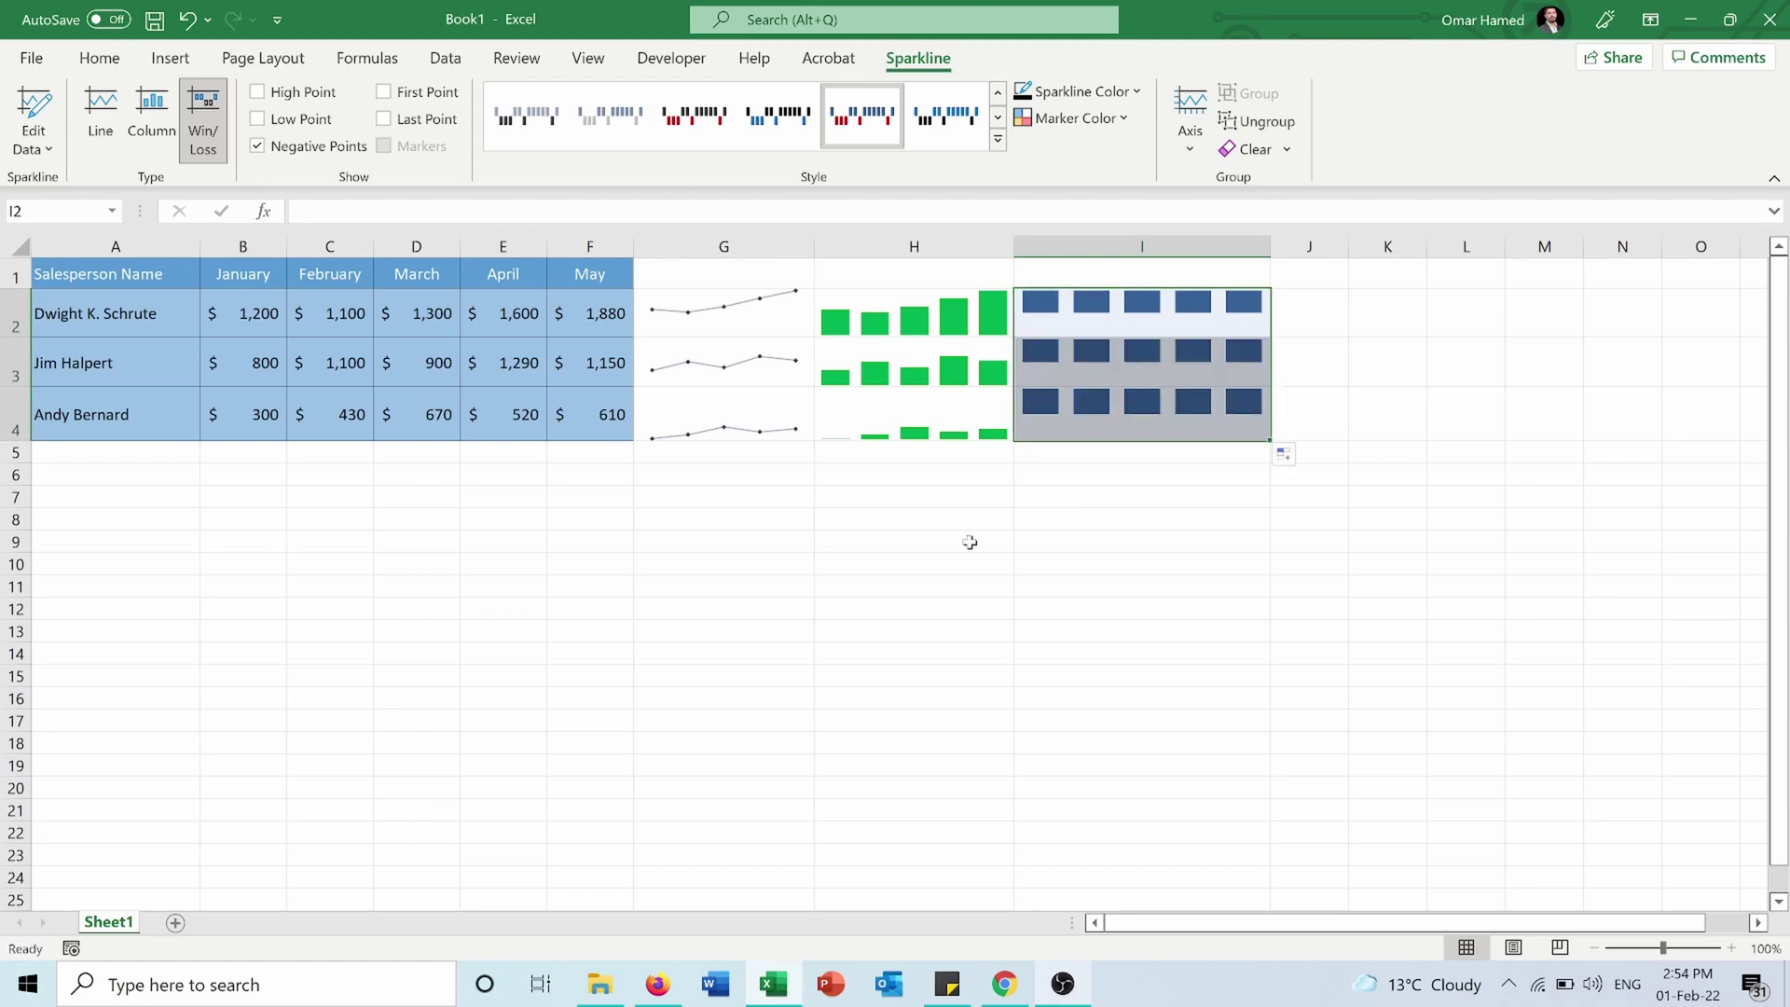
left_click(791, 625)
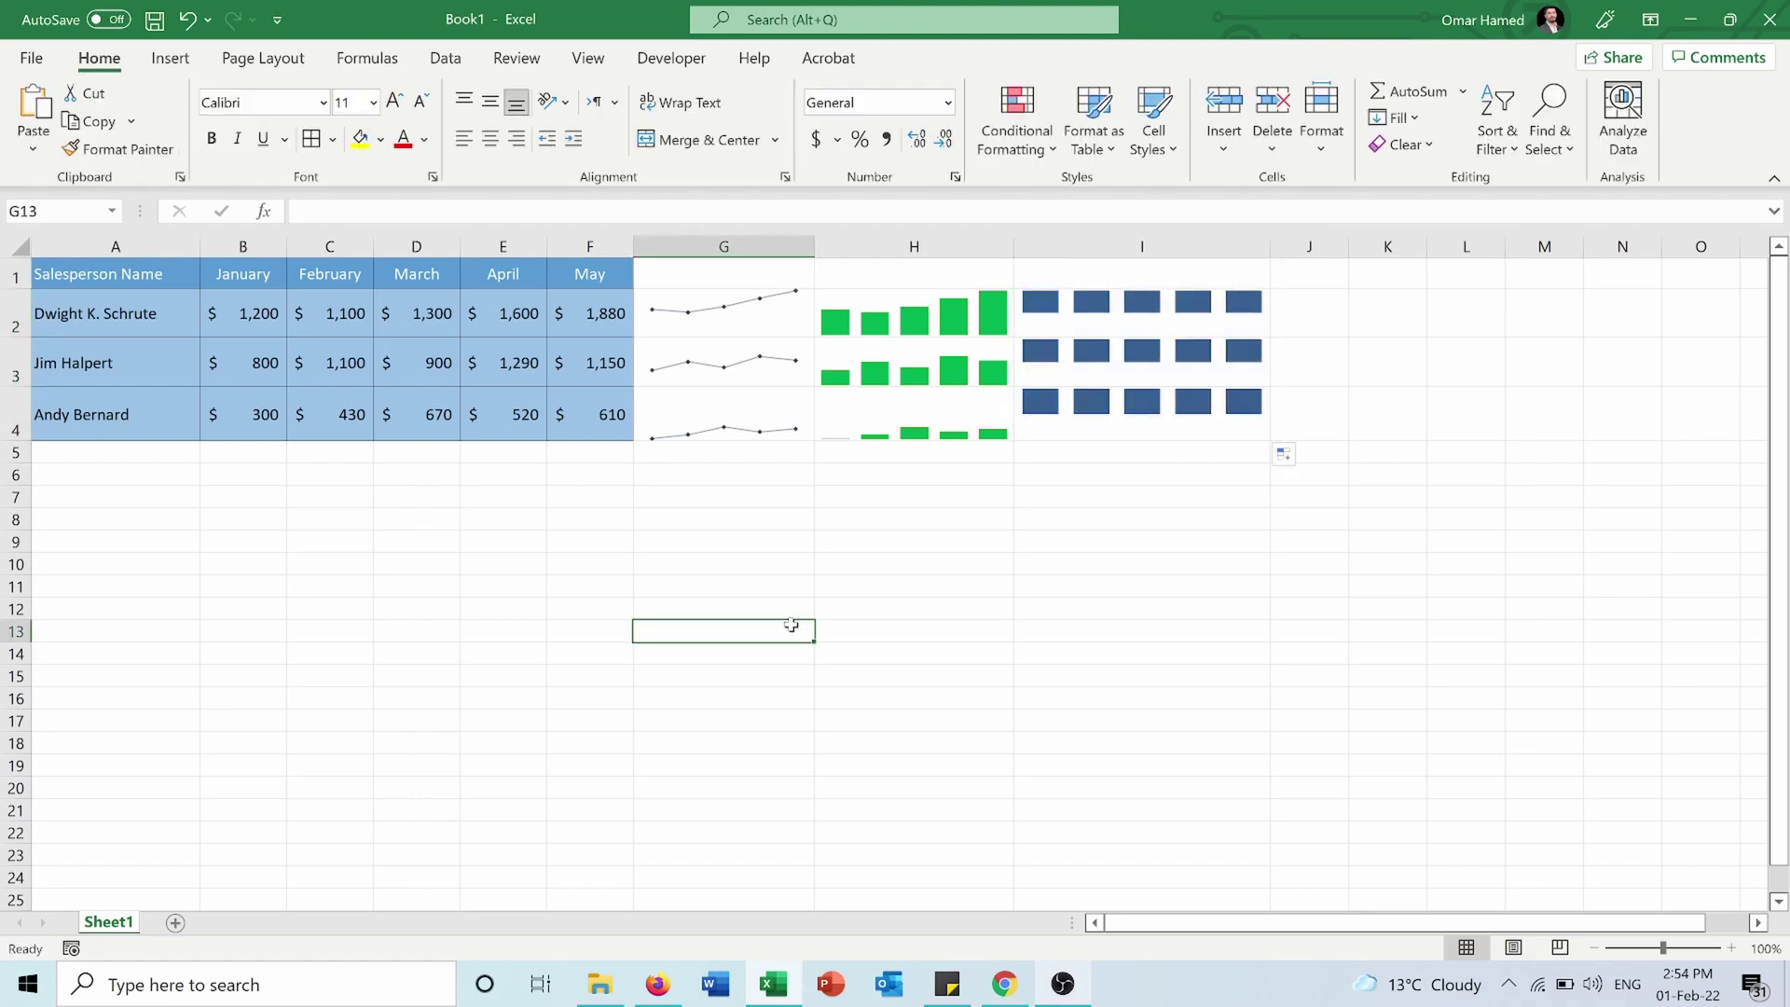